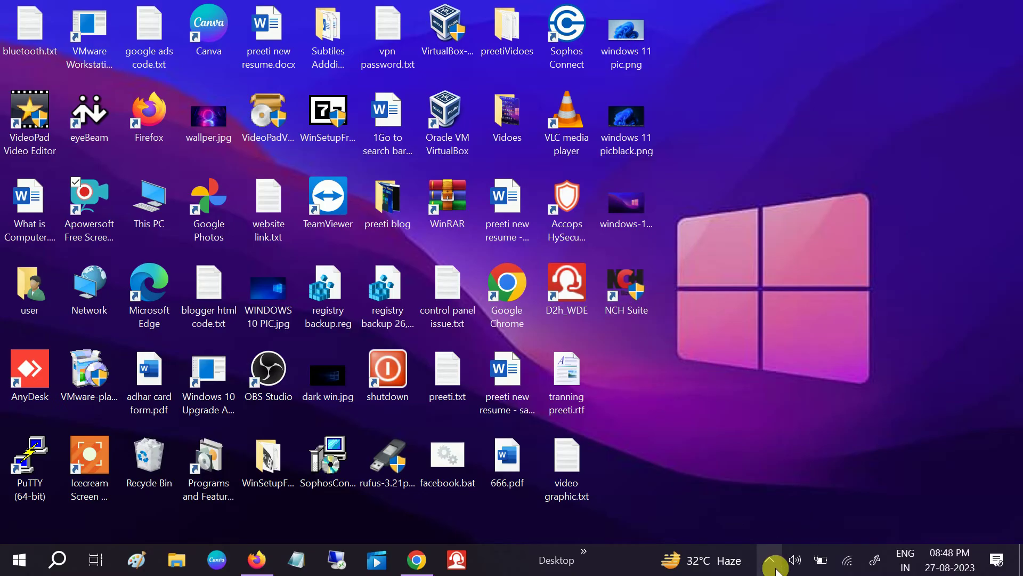
Step: Run the sound troubleshooter on the Realtek Speaker/Headphone device, closing it without opening enhancements
right_click(795, 562)
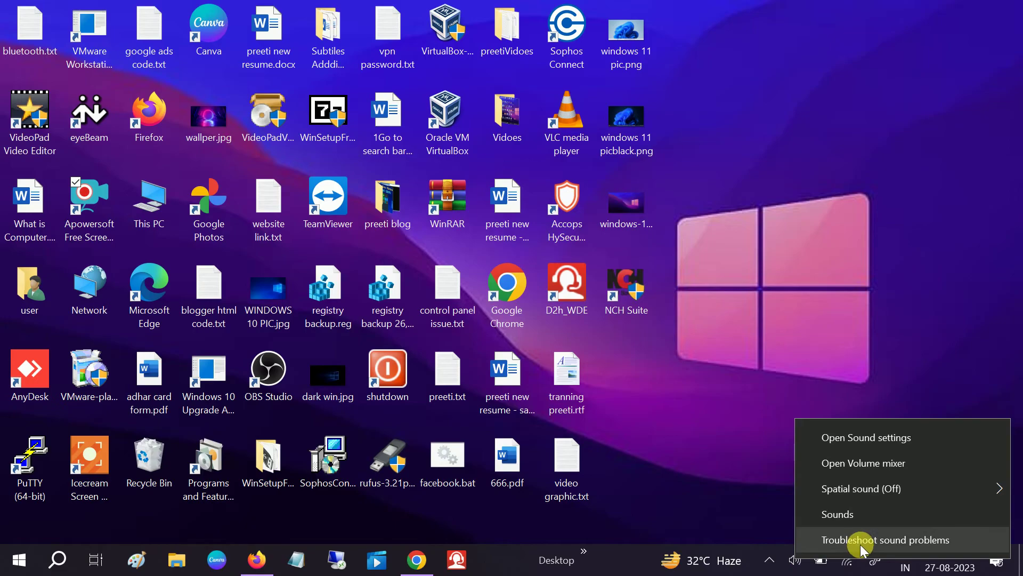
click(879, 540)
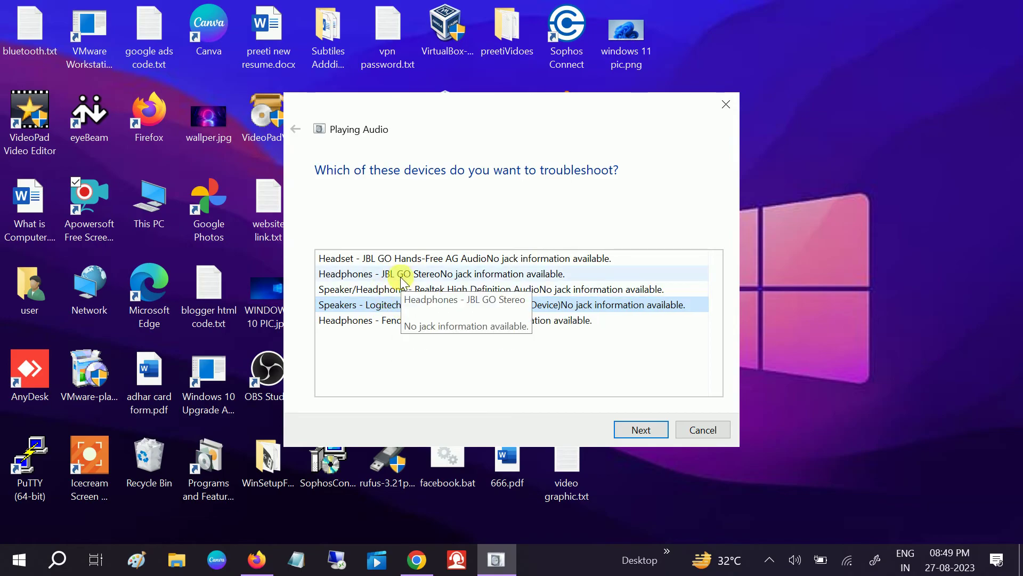
click(370, 289)
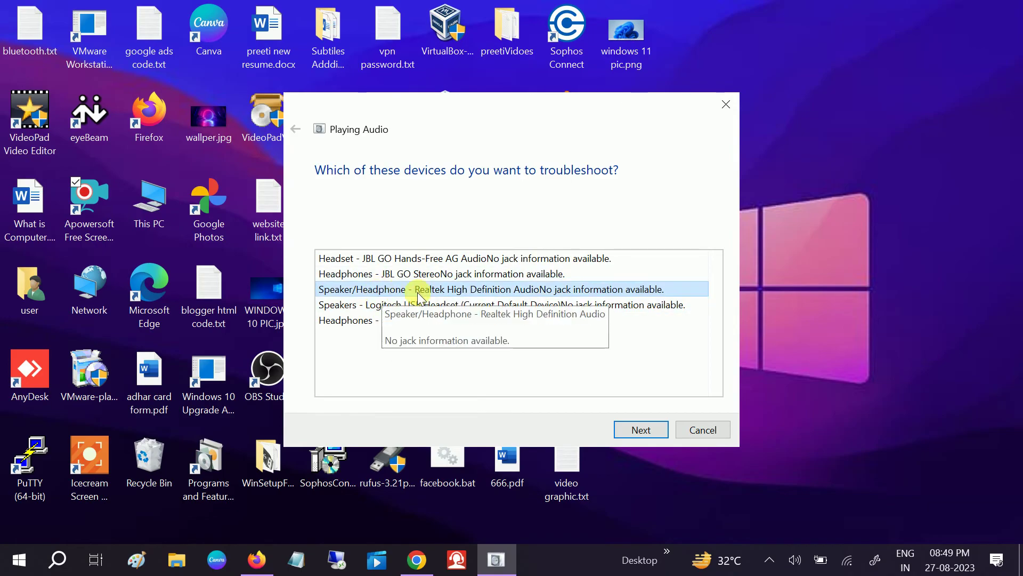
click(633, 429)
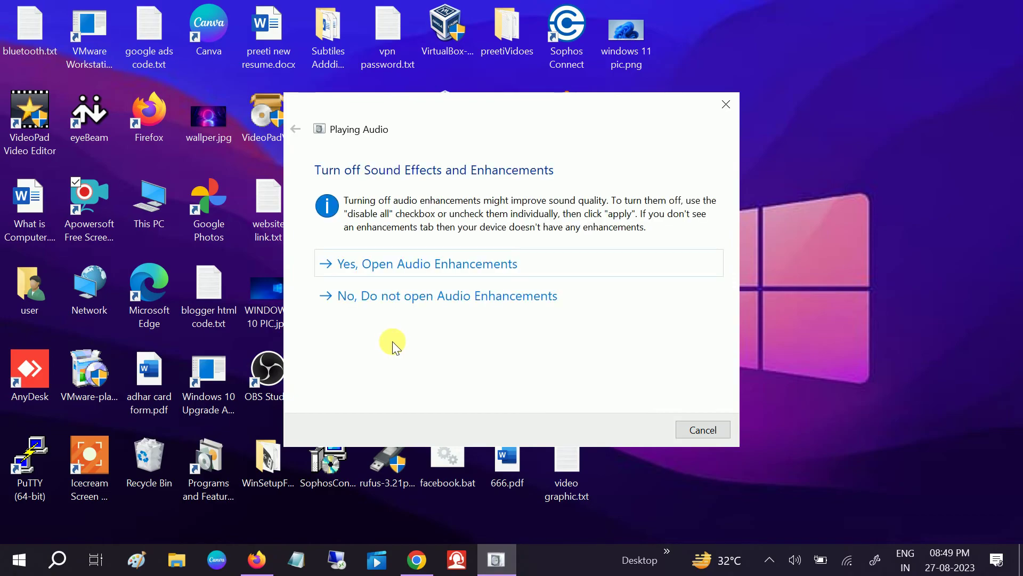
click(702, 430)
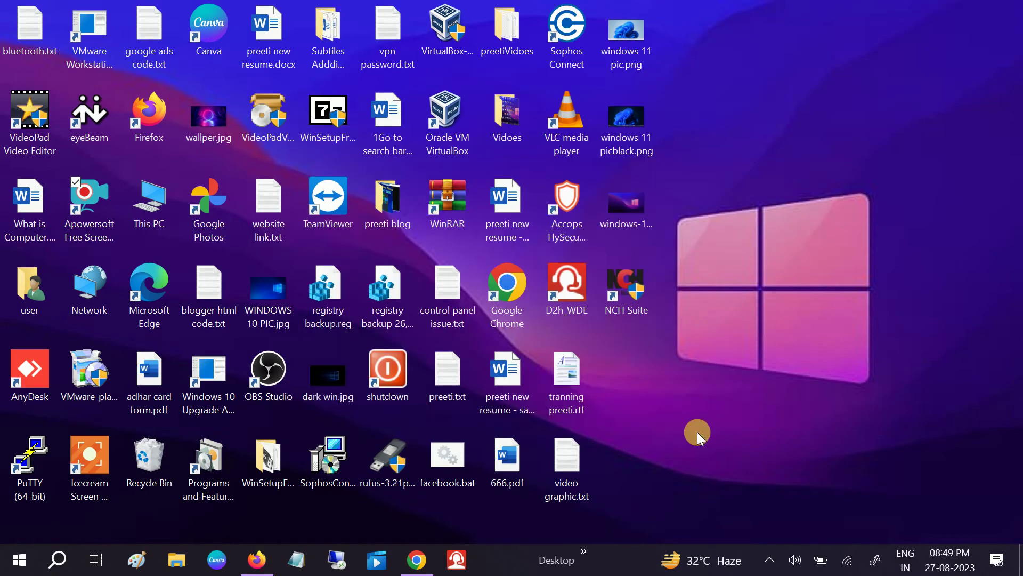
Step: Refresh the desktop and open Control Panel from a 'co' Windows search
right_click(734, 309)
click(638, 357)
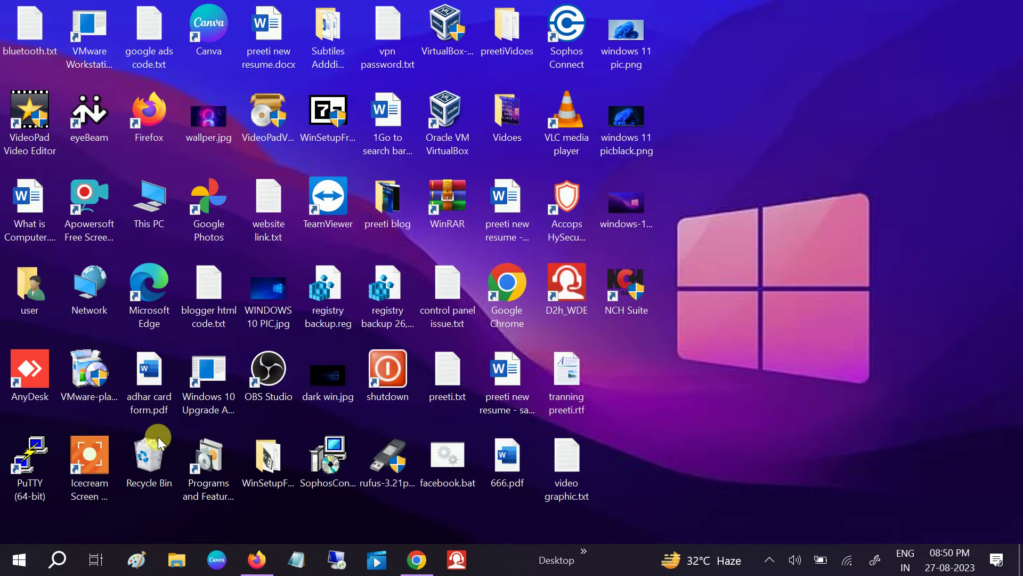
click(57, 568)
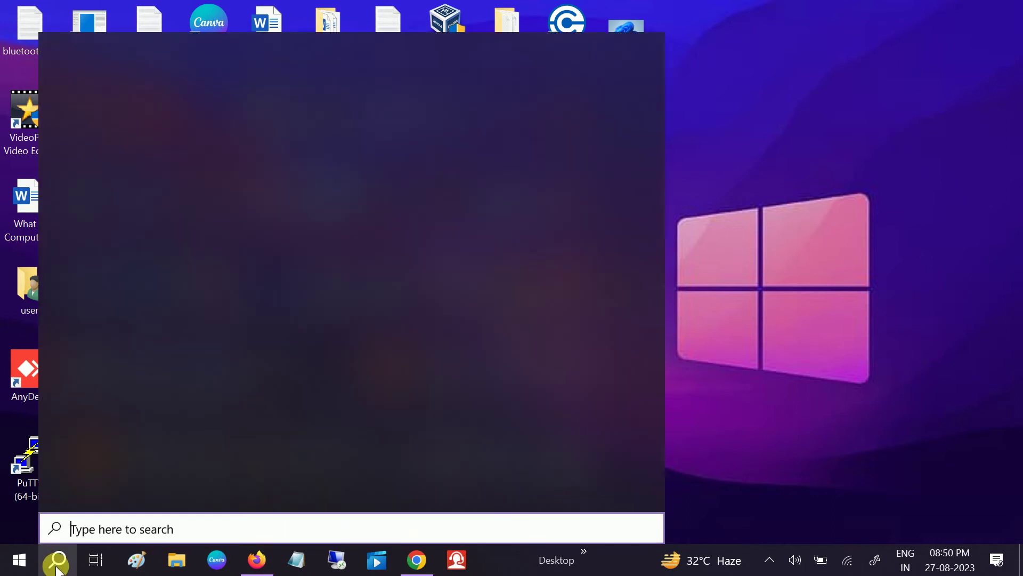
text(con)
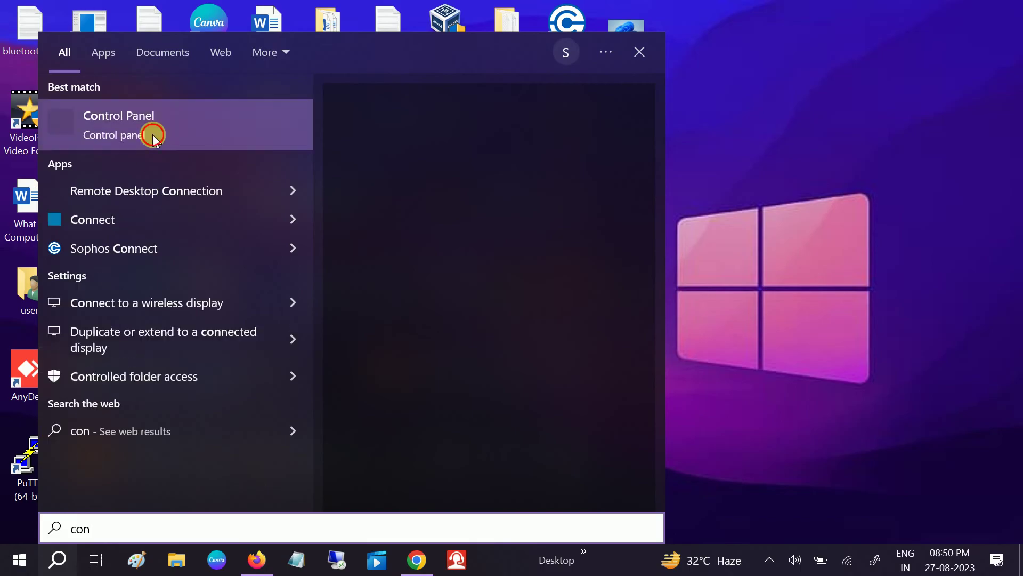
click(152, 134)
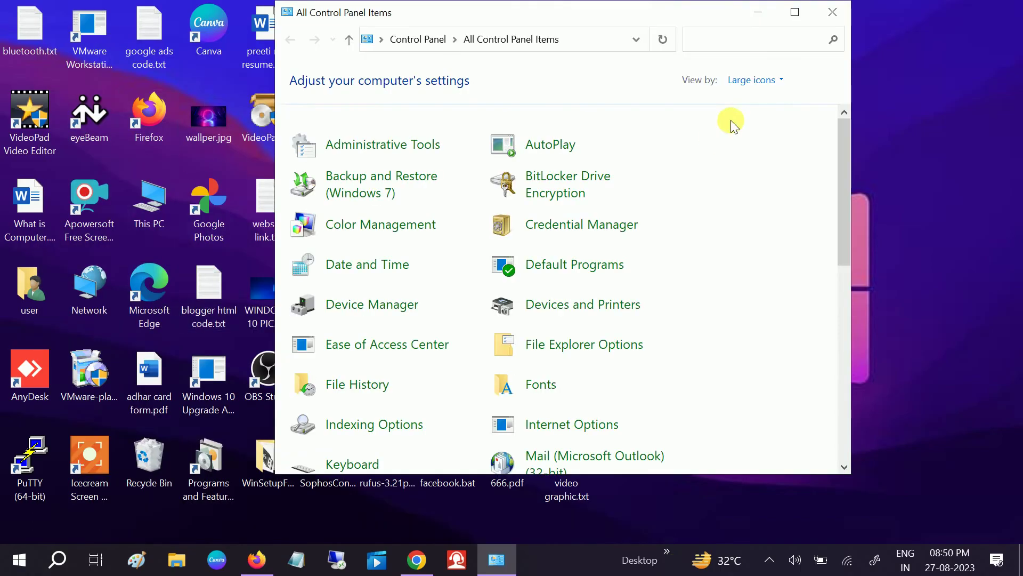
Step: Maximize Control Panel and switch View by from Category to Large icons
click(795, 13)
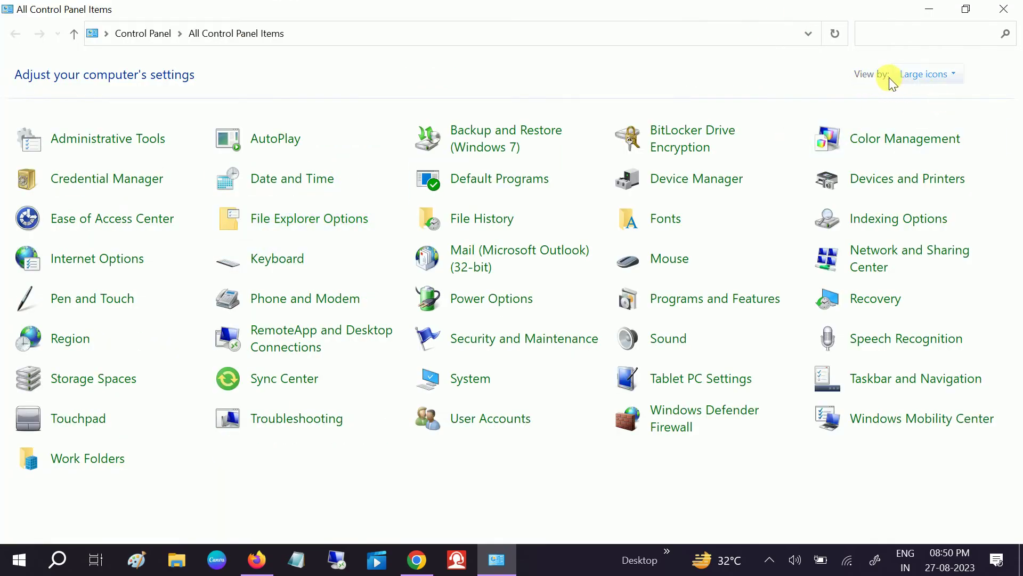
click(916, 76)
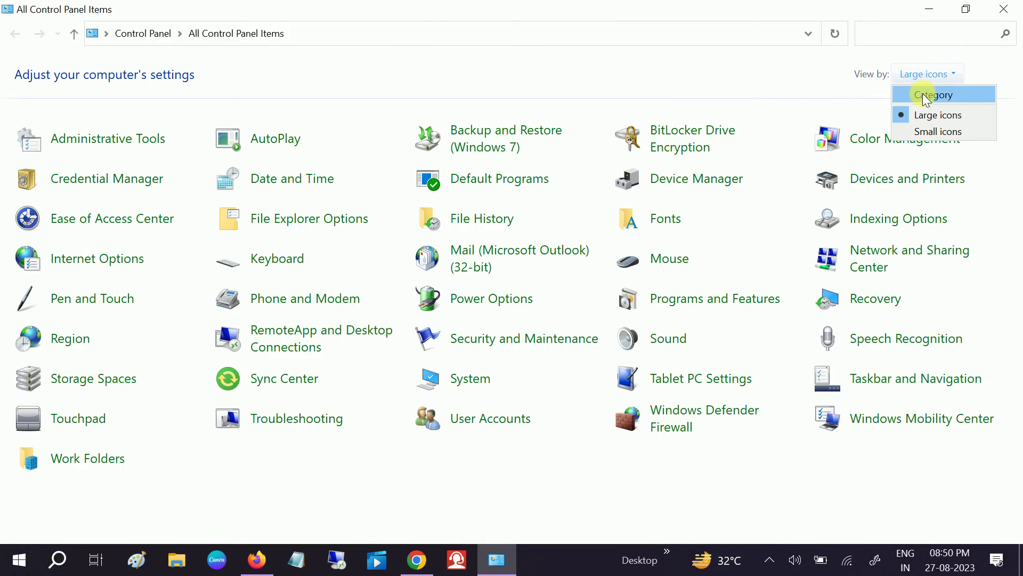
click(930, 95)
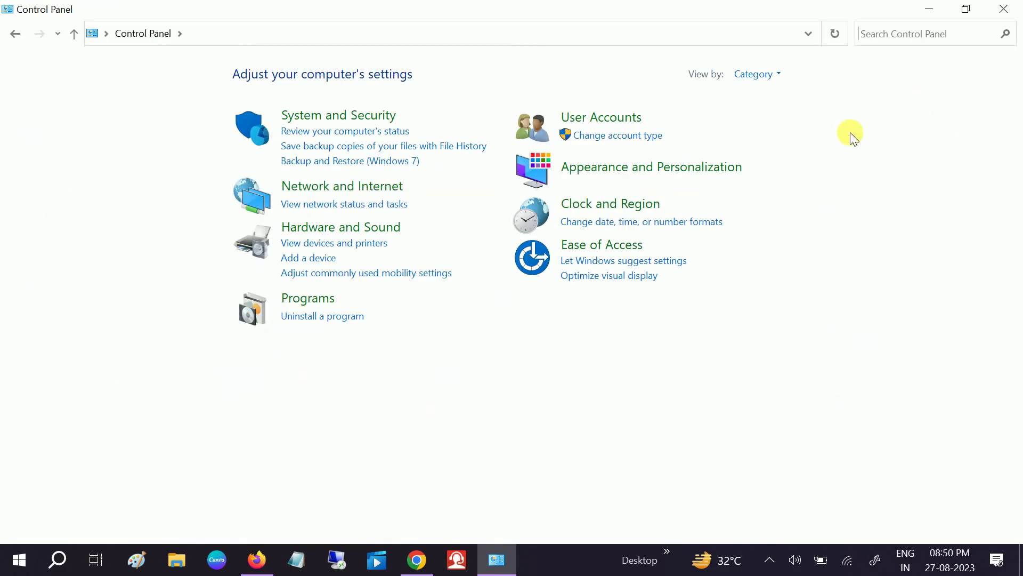
click(771, 75)
click(777, 109)
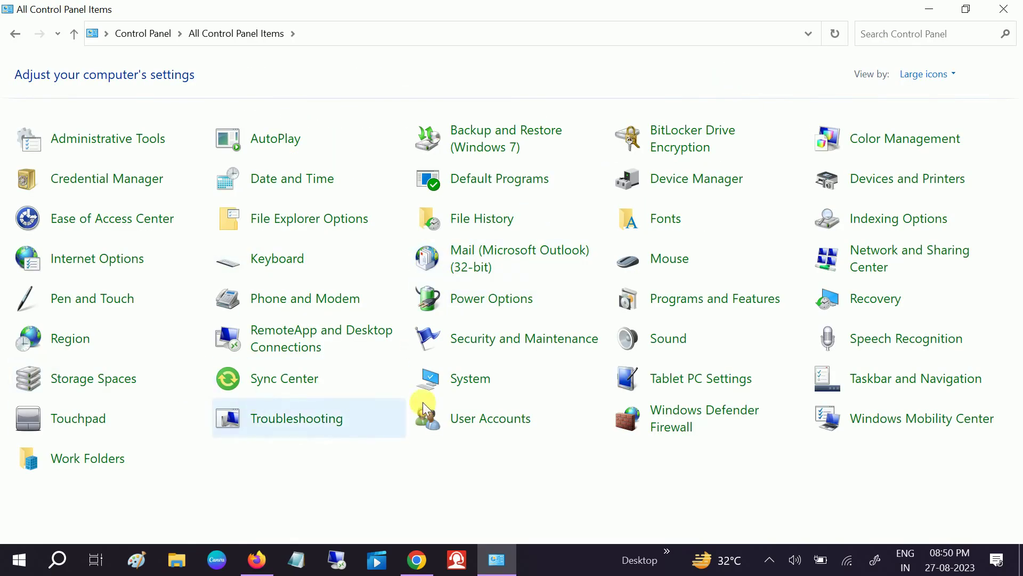
Step: Open Sound and compare the Logitech USB Headset speakers with the Realtek Speaker/Headphone device
click(668, 340)
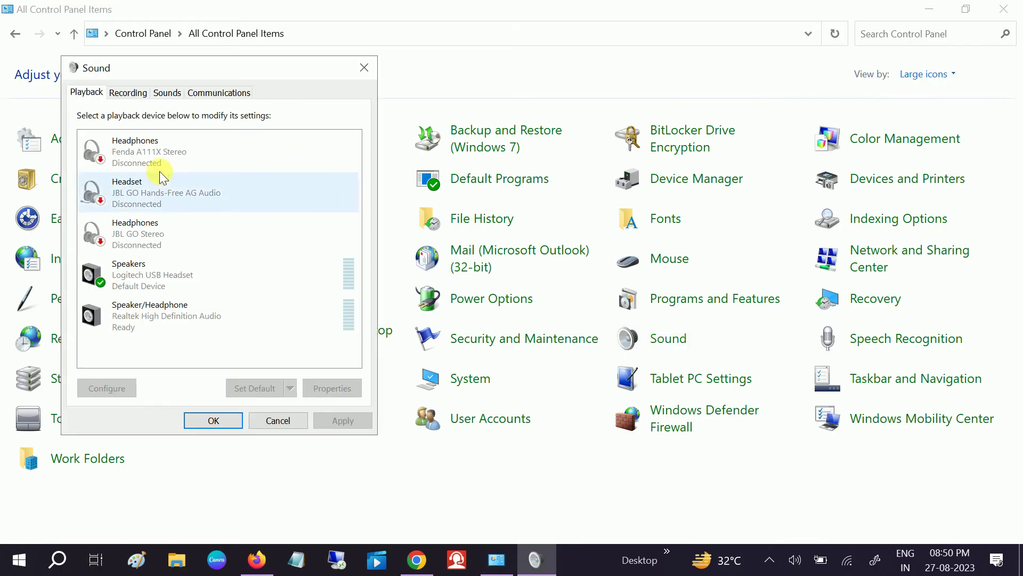
drag(199, 71, 414, 53)
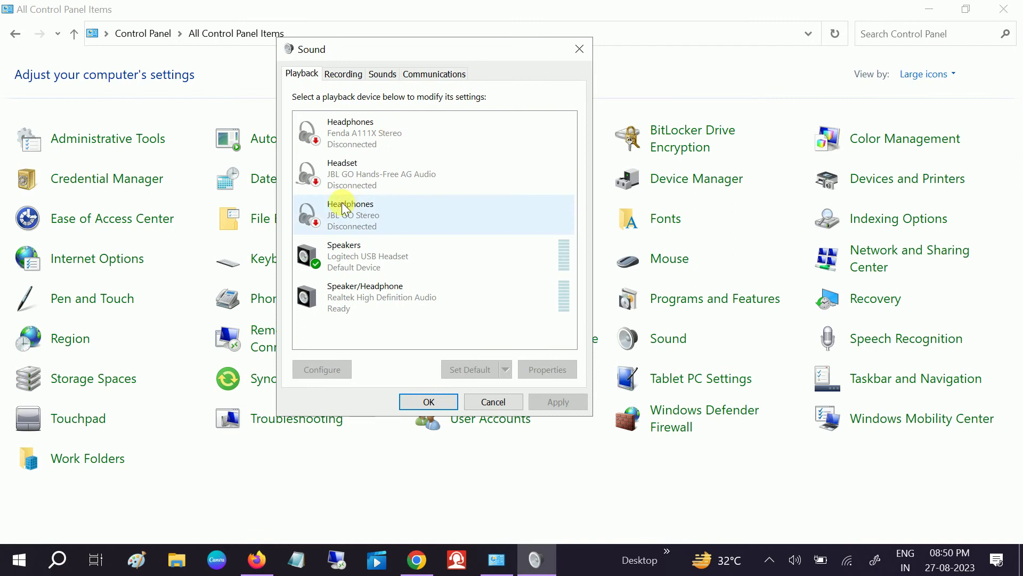
click(359, 265)
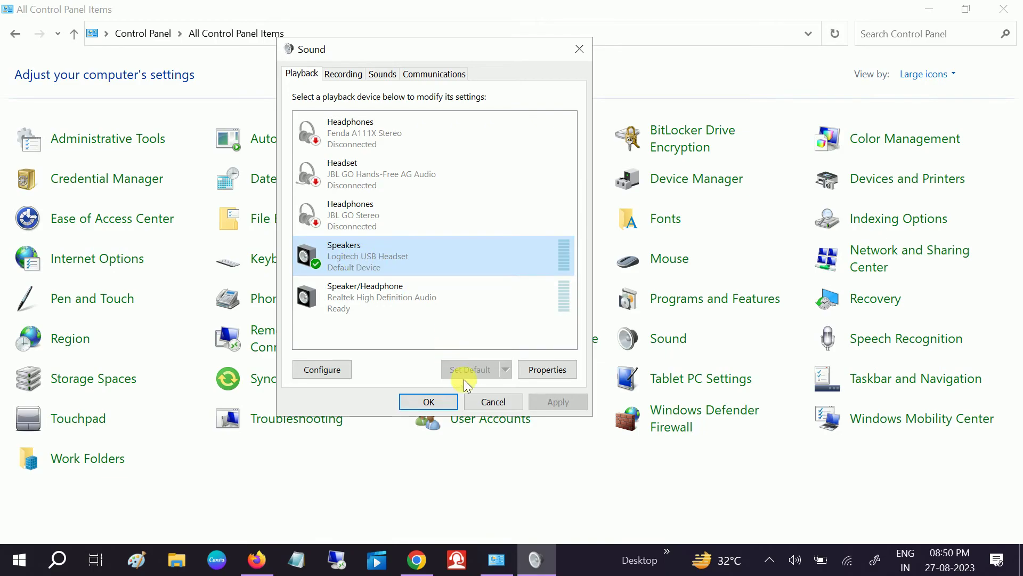
click(362, 302)
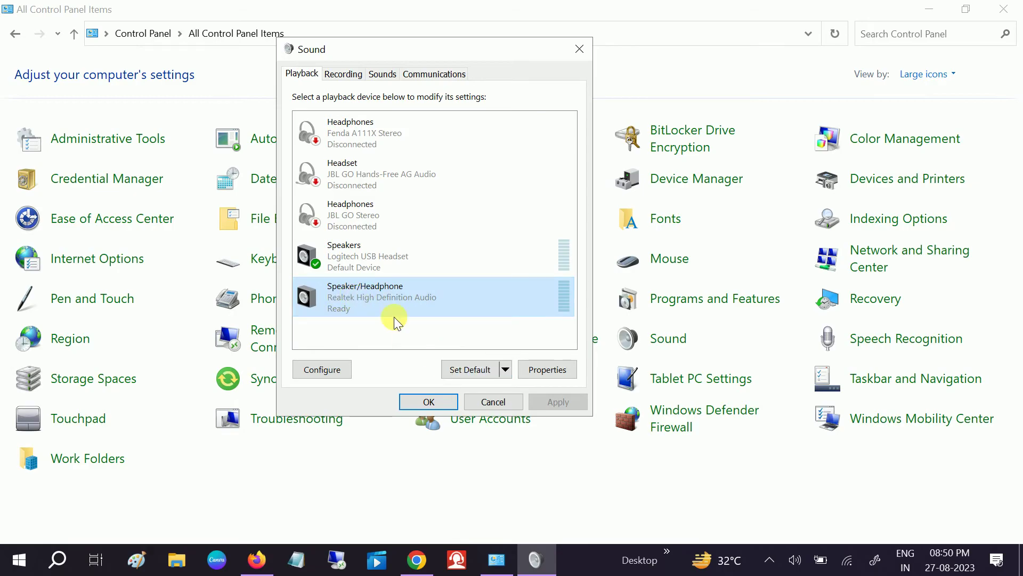
click(356, 262)
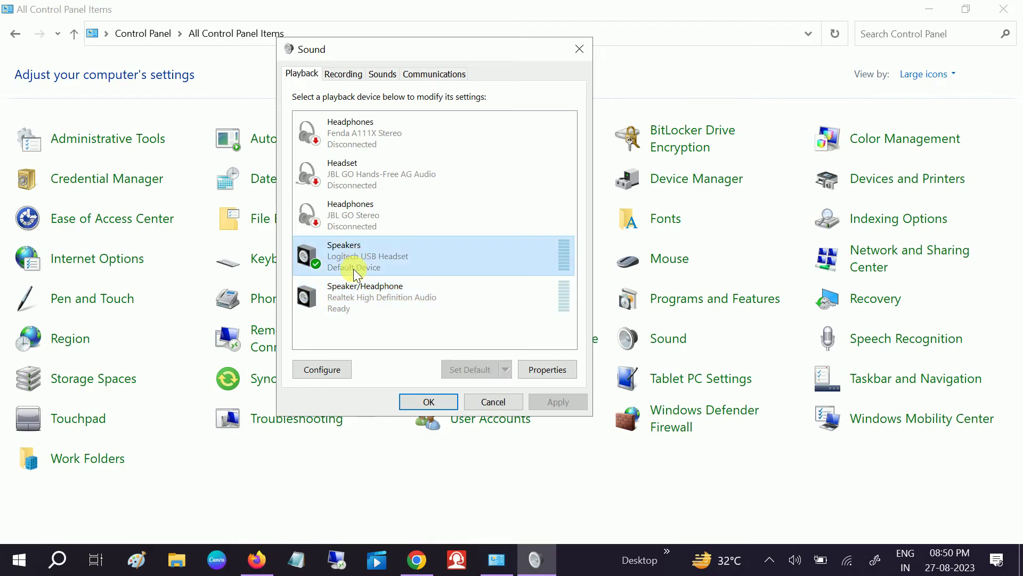
Step: Review the Logitech Speakers' Levels and Advanced default format, then close Speakers Properties
click(548, 367)
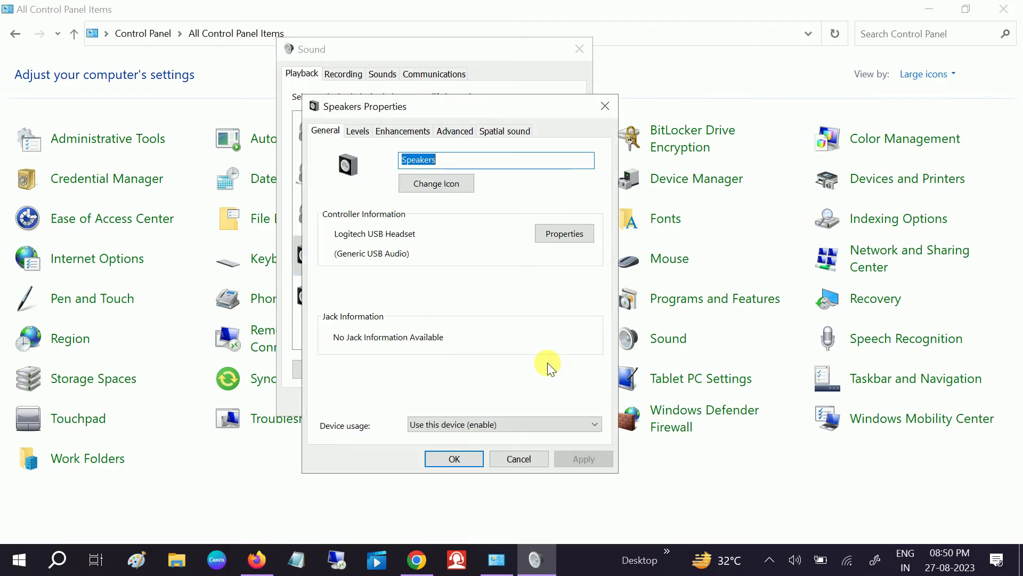
click(356, 133)
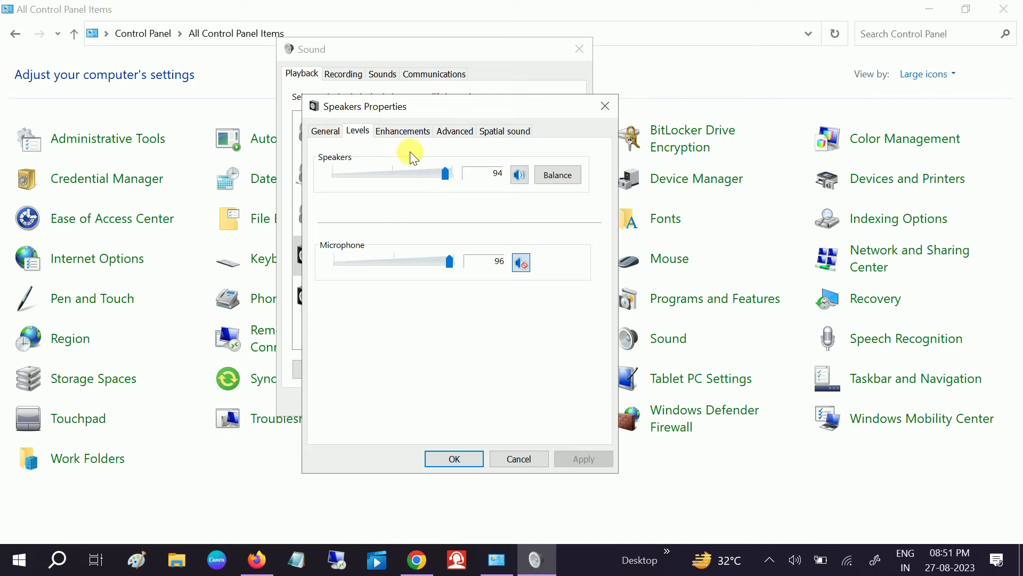
click(447, 133)
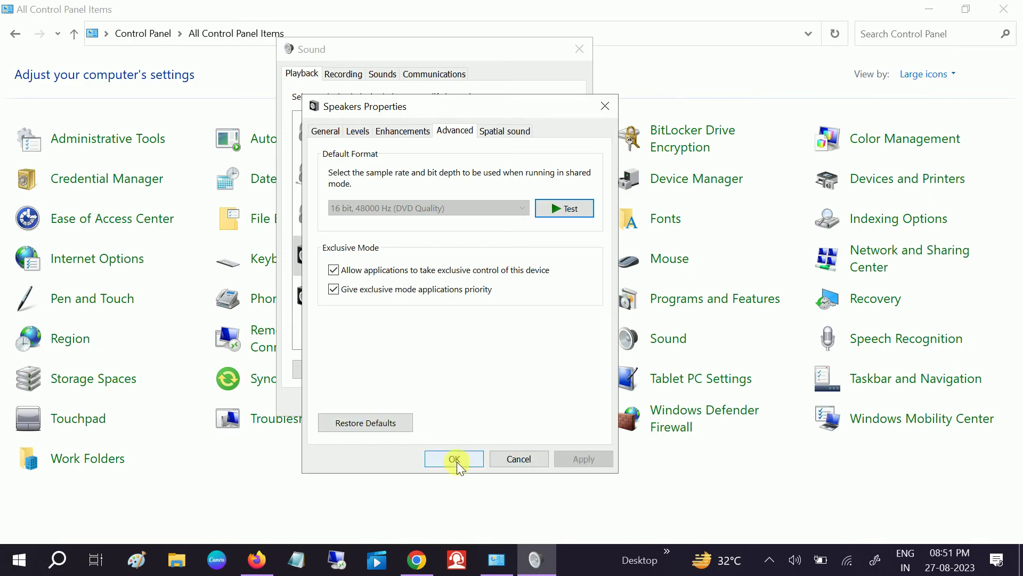
click(605, 106)
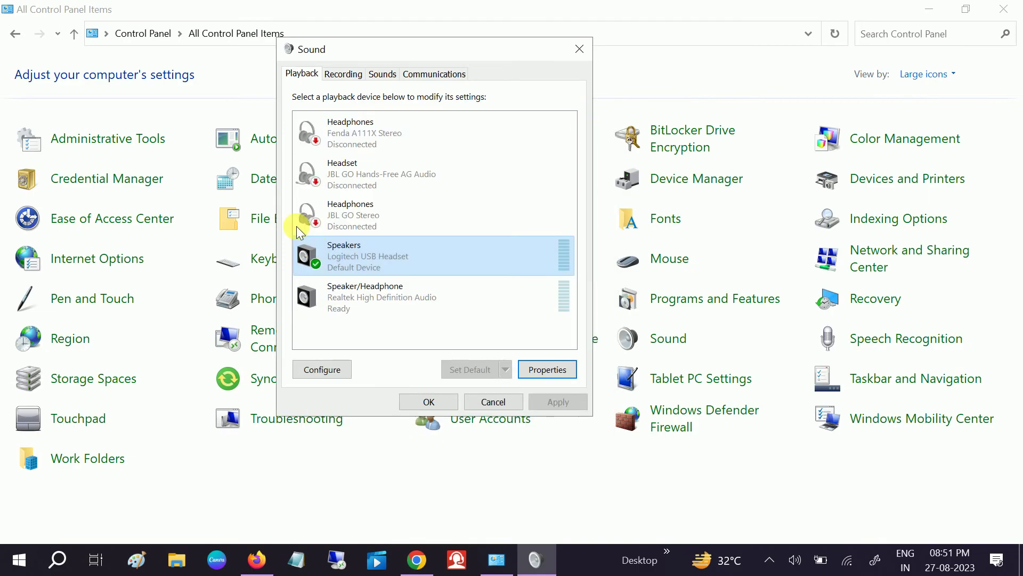
Step: Lower the Logitech USB Headset microphone's input level in its Levels tab and confirm with OK
click(336, 80)
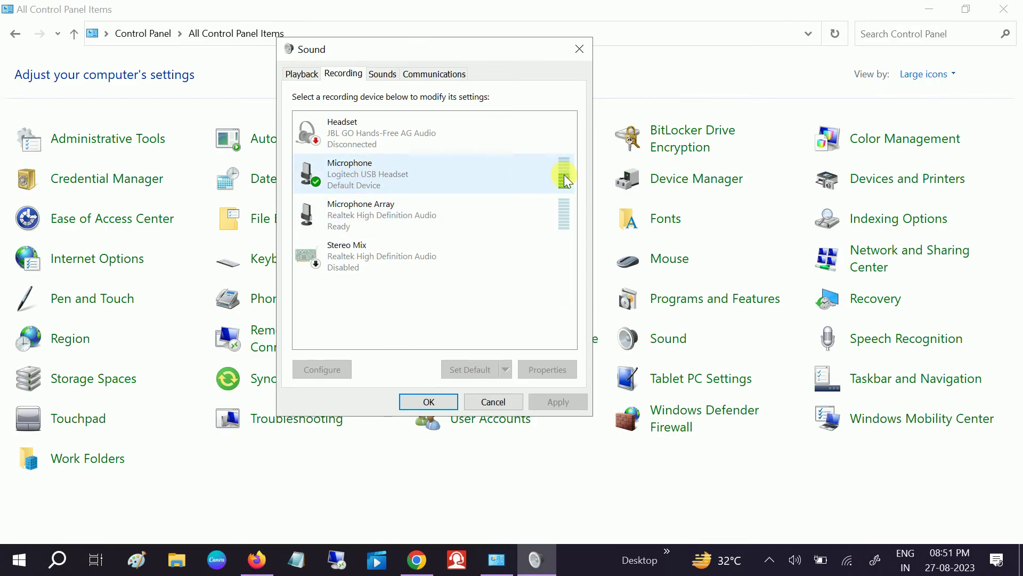
click(414, 187)
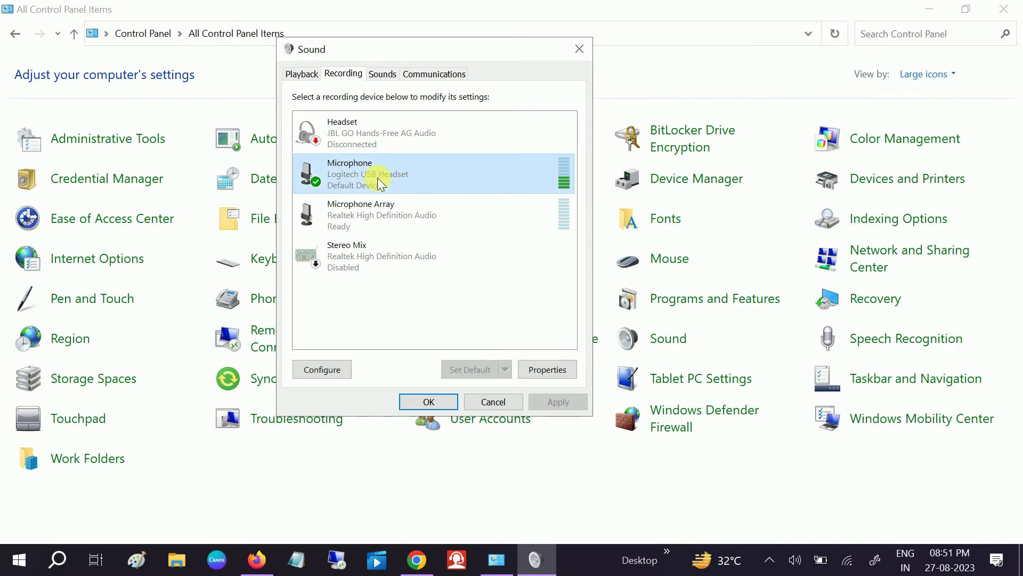
click(547, 370)
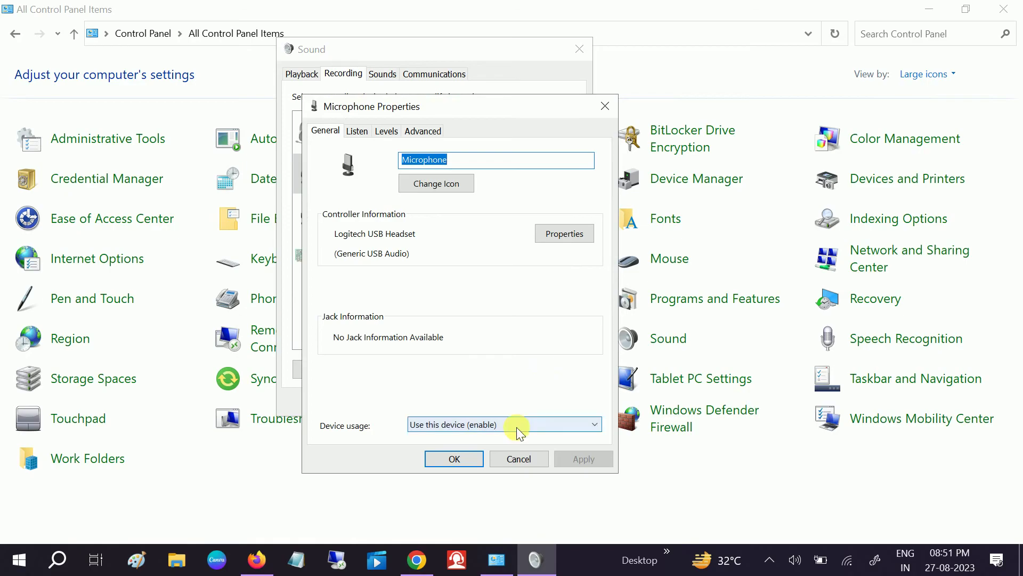
click(385, 131)
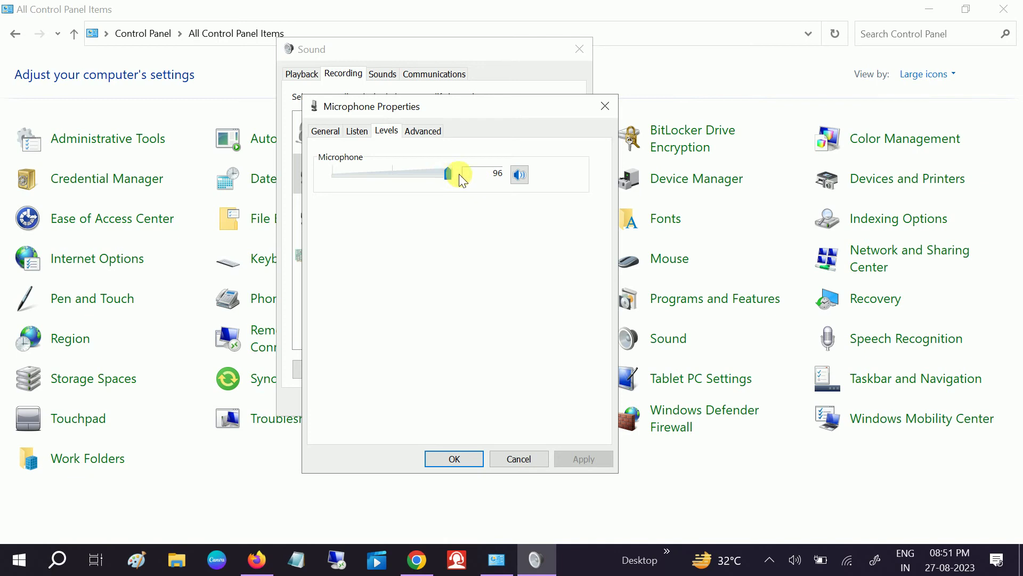
drag(449, 176, 429, 181)
click(459, 462)
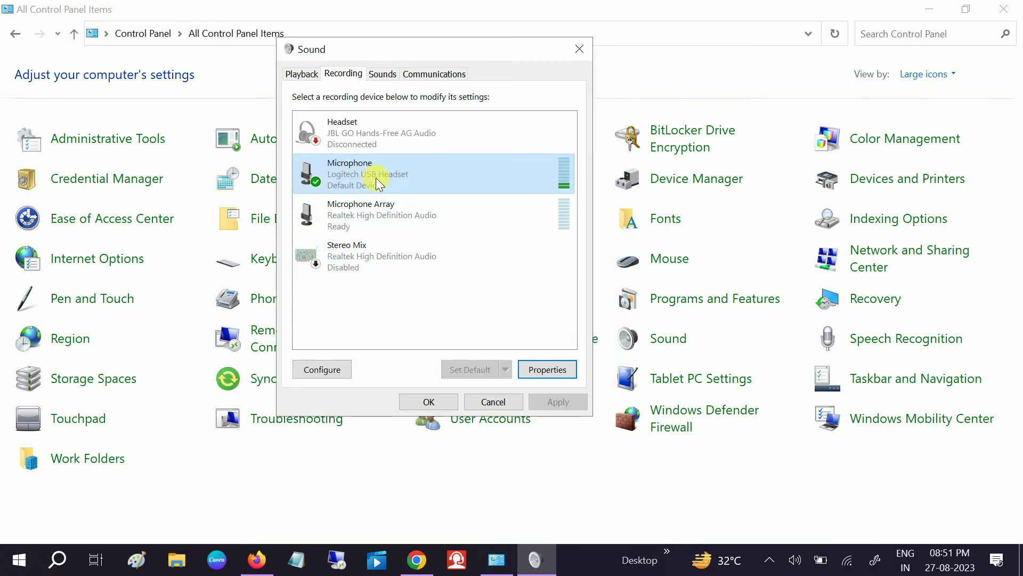
Step: Recheck the microphone is unmuted and review its Advanced and General tabs, then close Sound and Control Panel
click(548, 369)
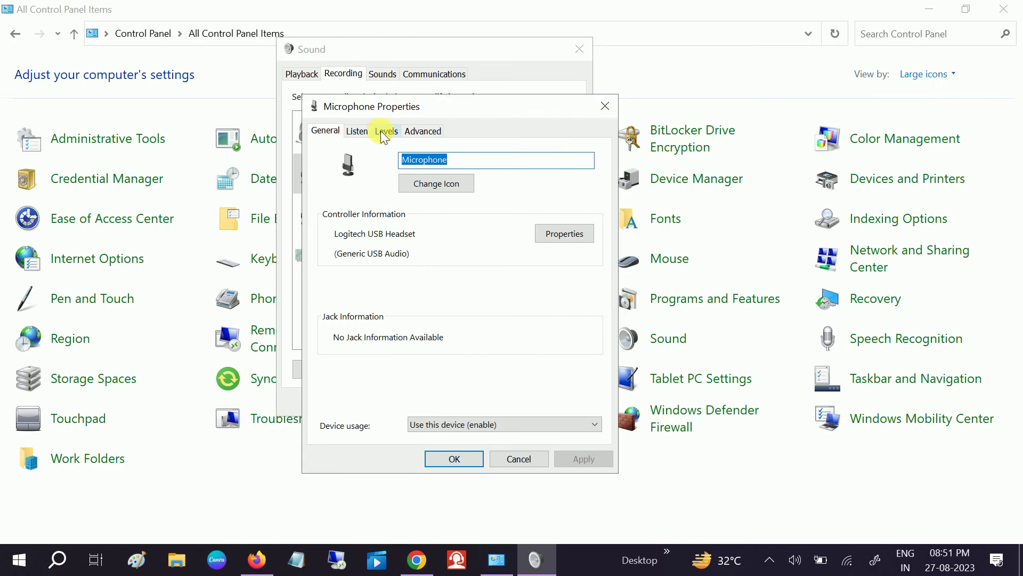
click(381, 131)
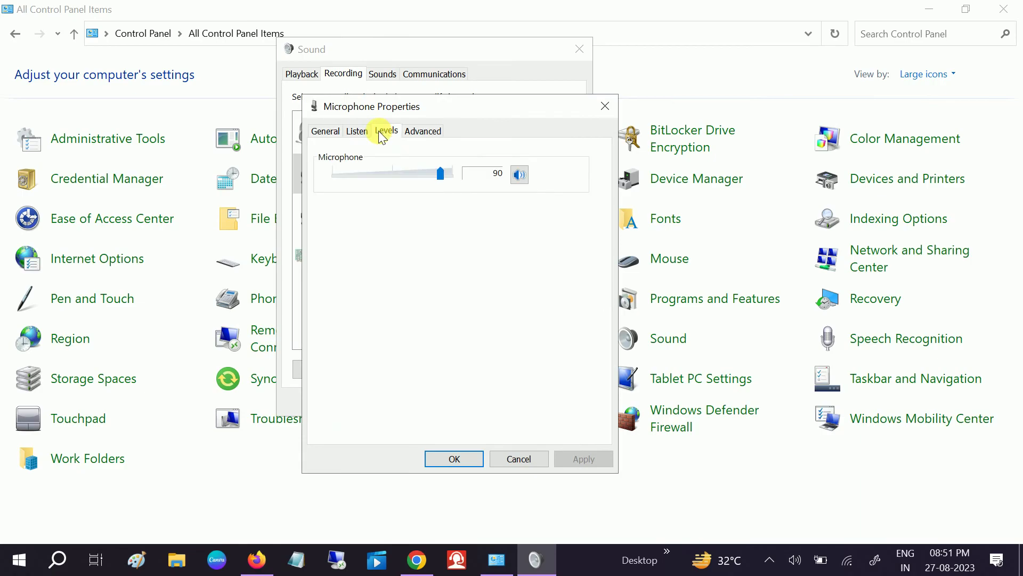
click(520, 176)
click(424, 133)
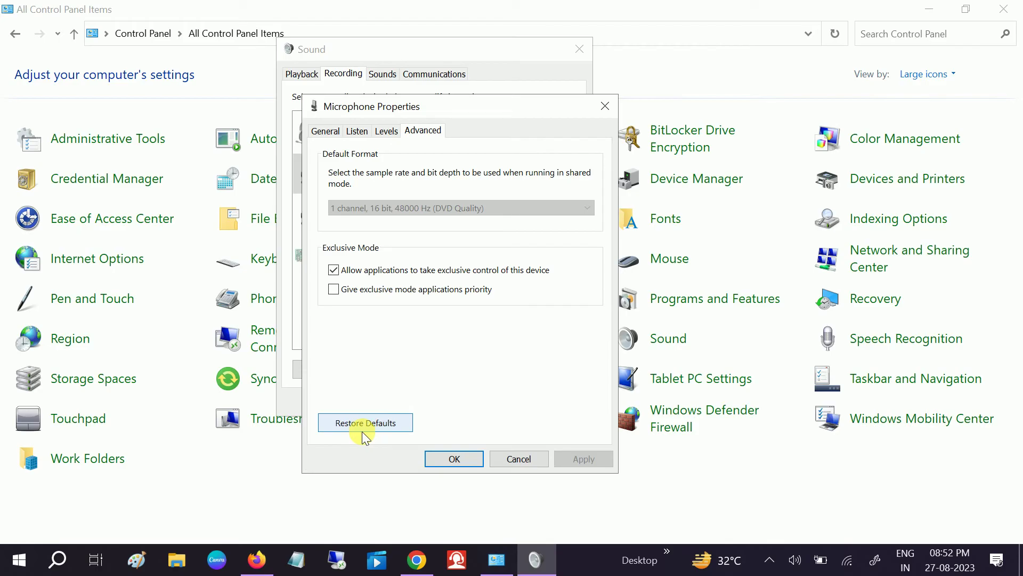
click(325, 131)
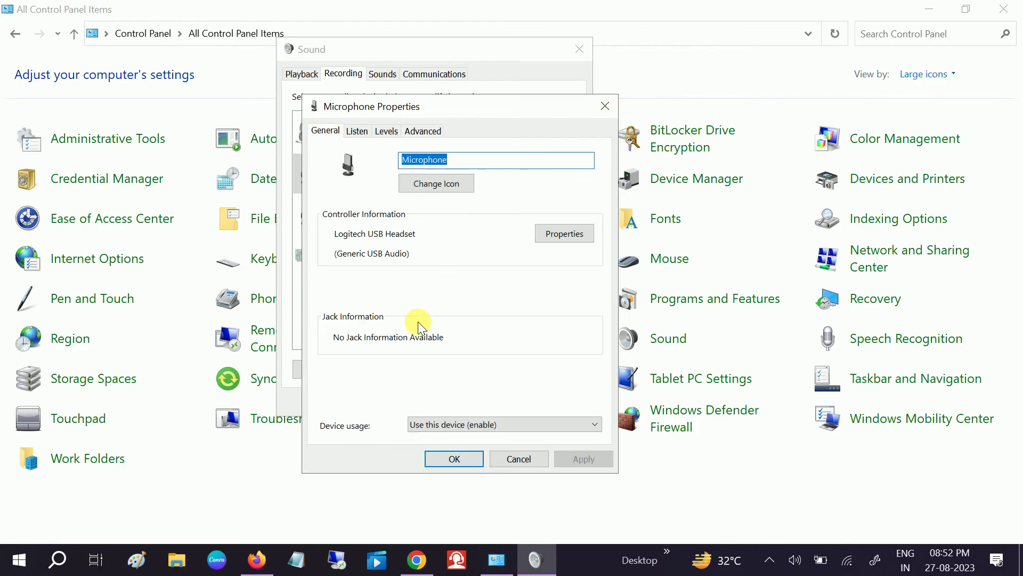
click(605, 106)
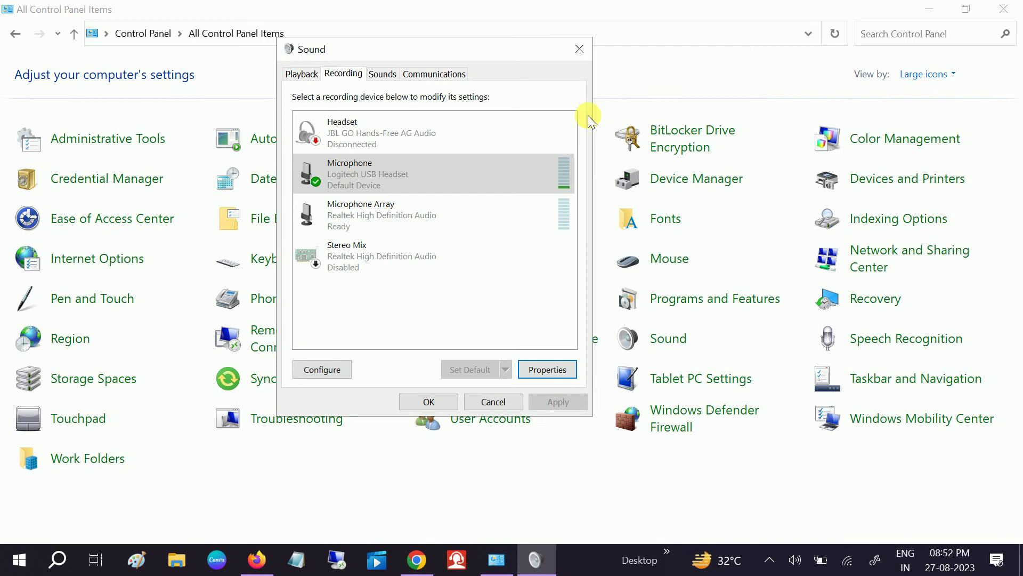
click(579, 49)
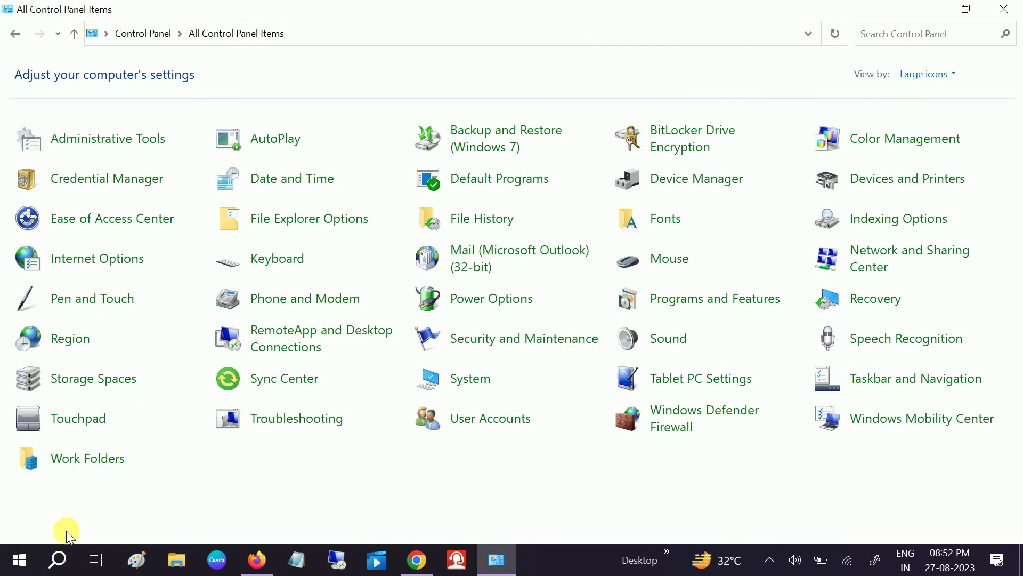
click(1003, 9)
Step: Refresh the desktop and search Windows for 'check'
right_click(810, 126)
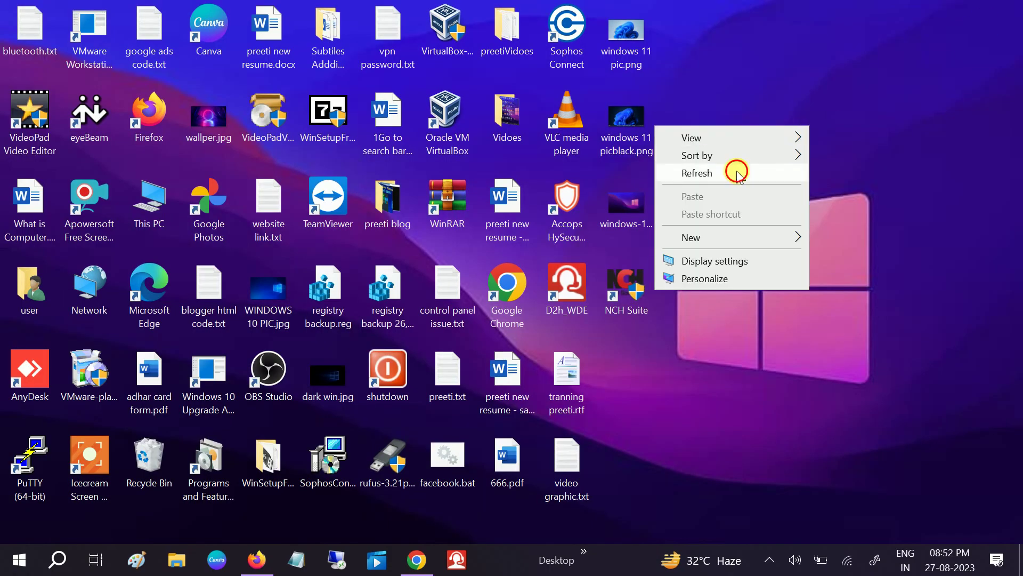
click(736, 170)
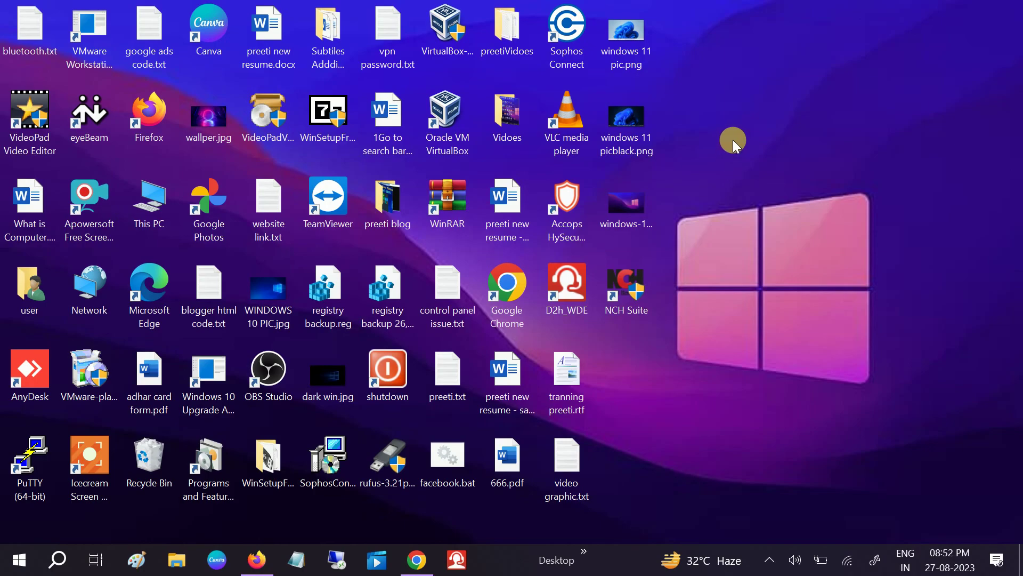
click(55, 559)
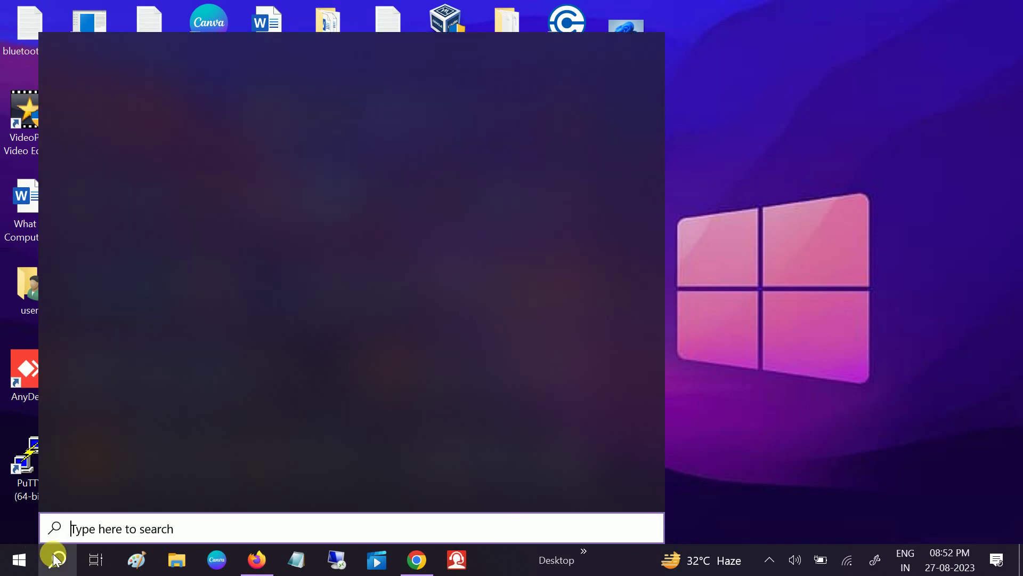
text(check)
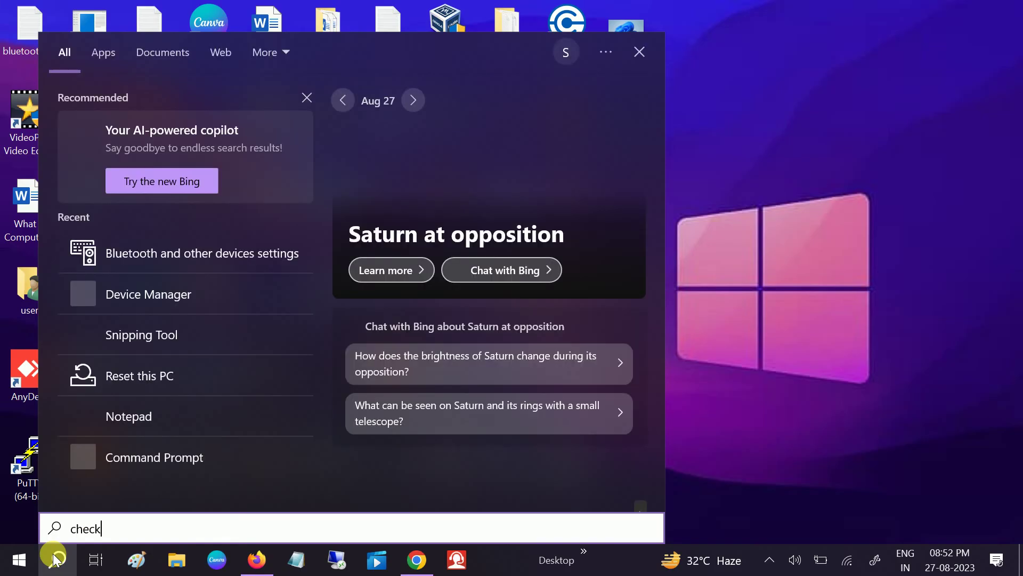
Step: Open Check for updates and start a fresh Windows Update check, then reopen Windows search
click(193, 140)
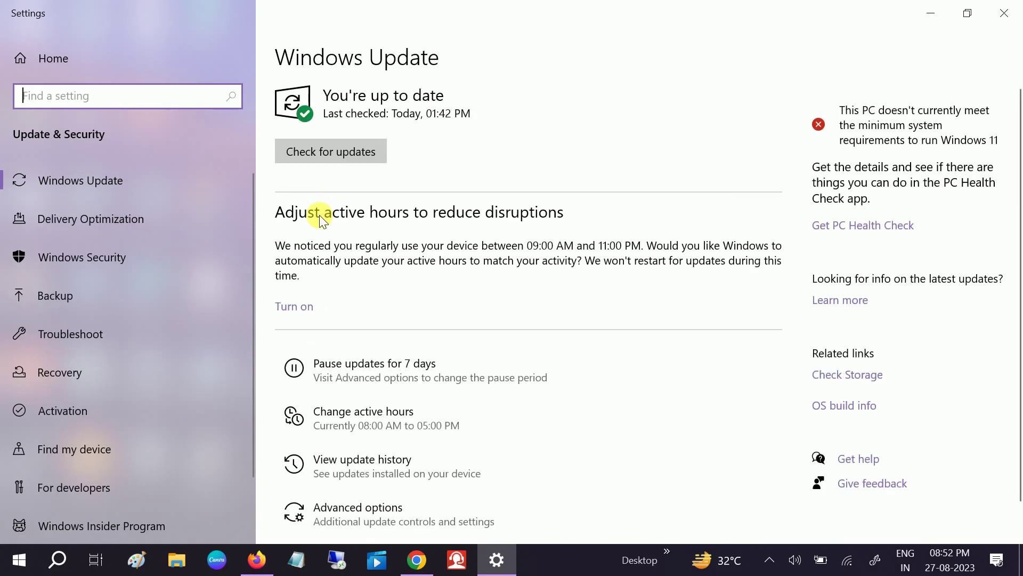
click(338, 153)
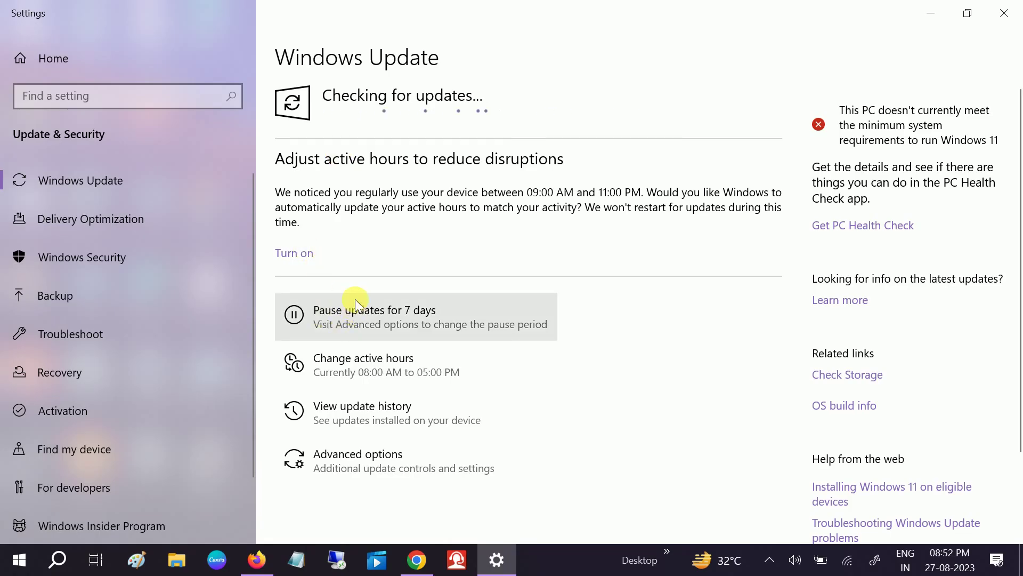
click(60, 560)
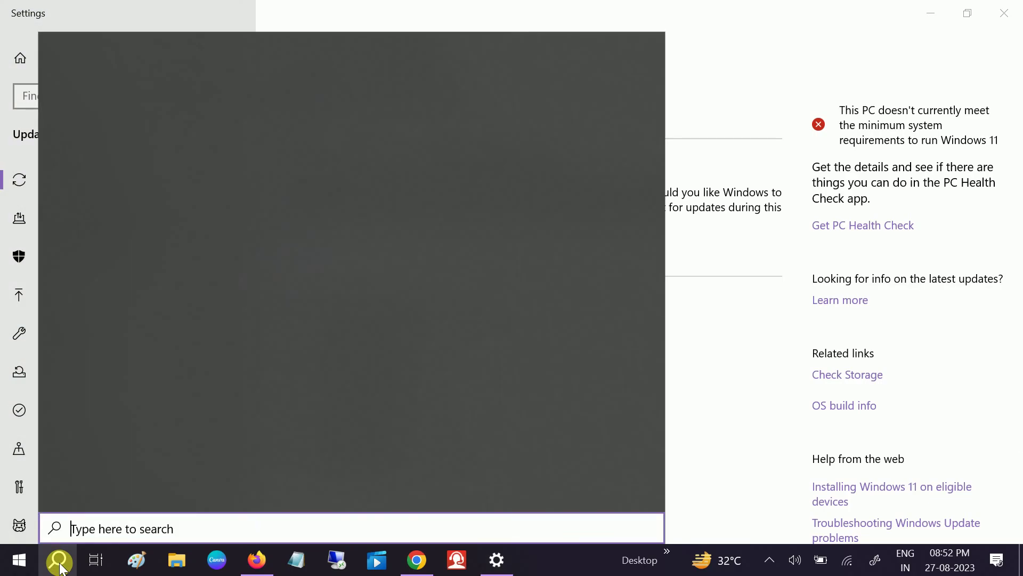
Step: Search 'devi' and open the Device Manager best match
text(devi)
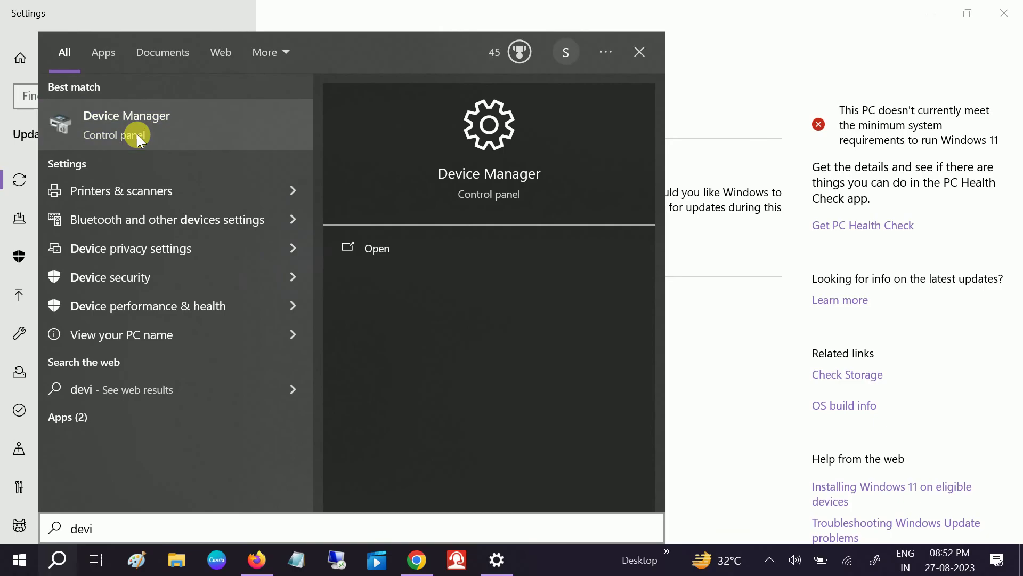
click(137, 135)
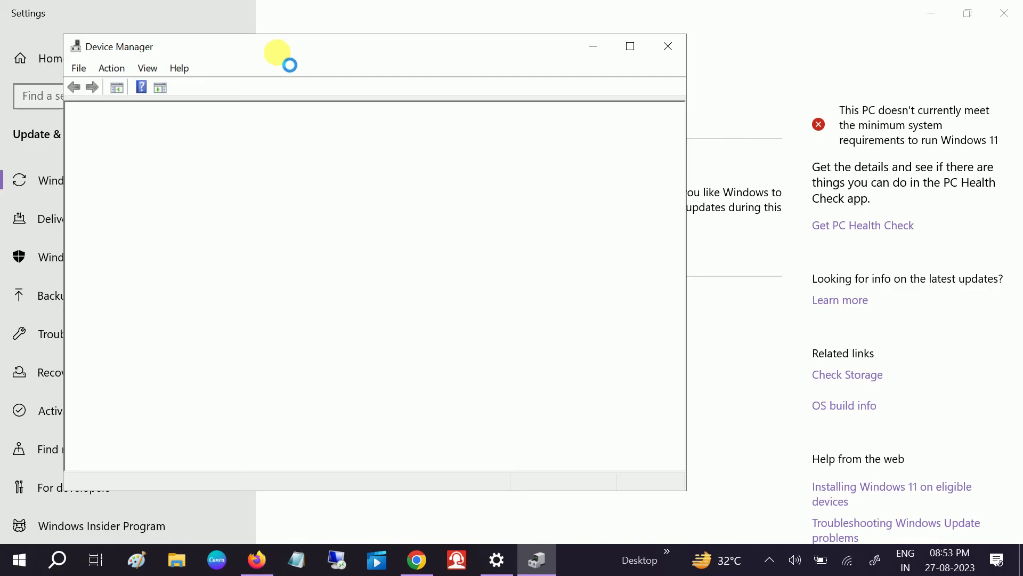
Step: Expand Sound, video and game controllers and open the context menu for Realtek High Definition Audio
drag(278, 52, 307, 50)
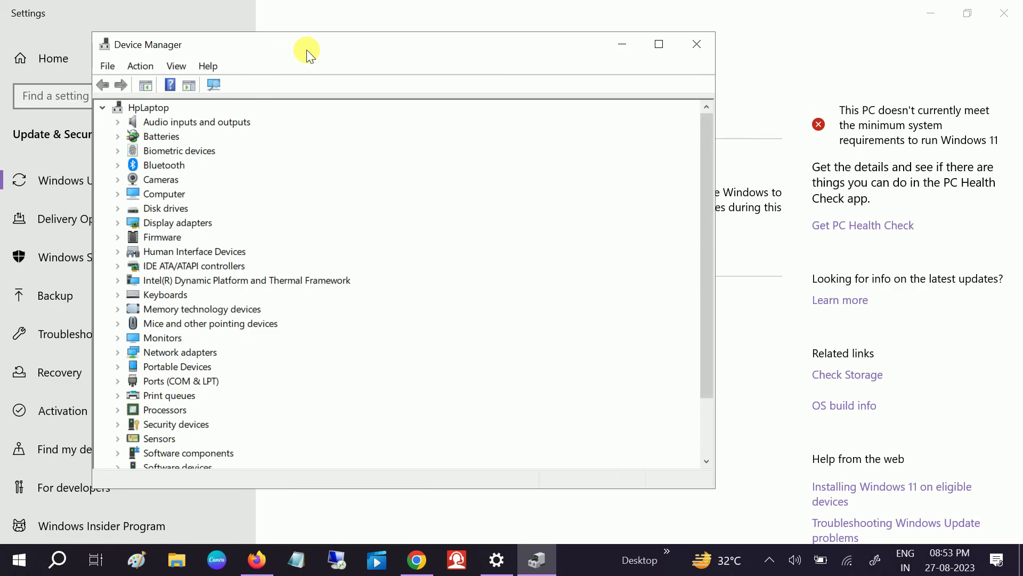
scroll(202, 227, down, 2)
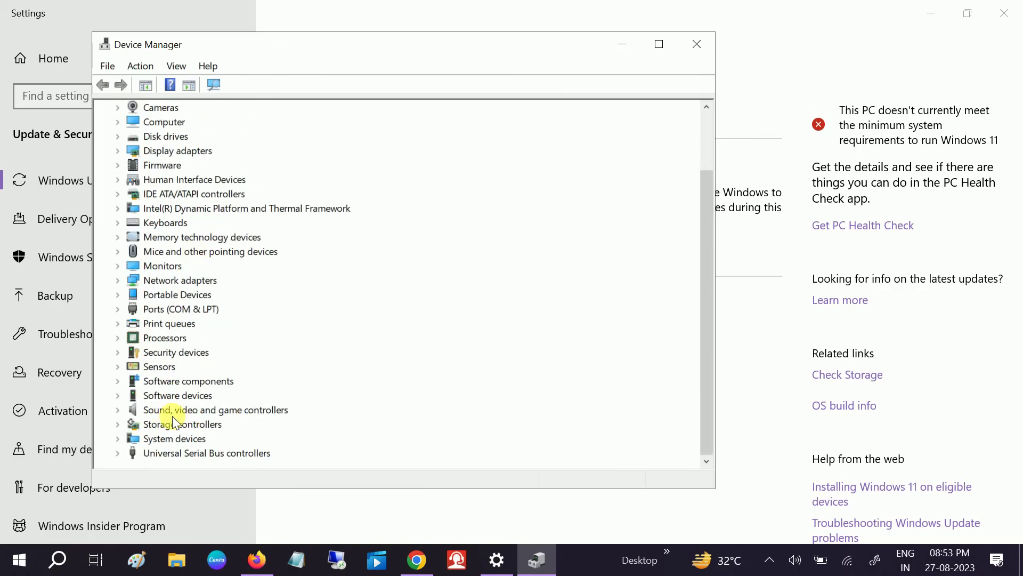
click(118, 409)
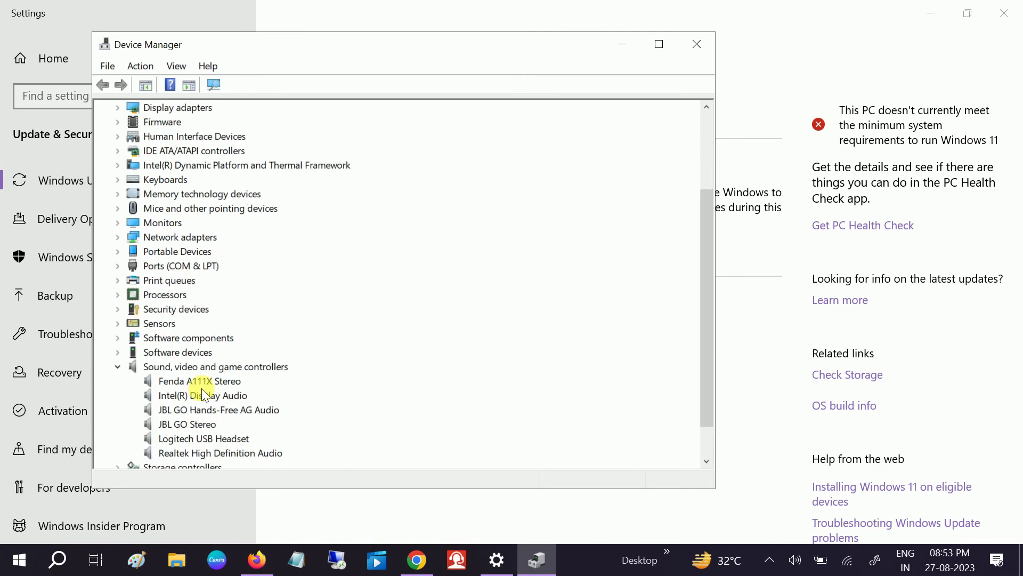
scroll(205, 386, down, 1)
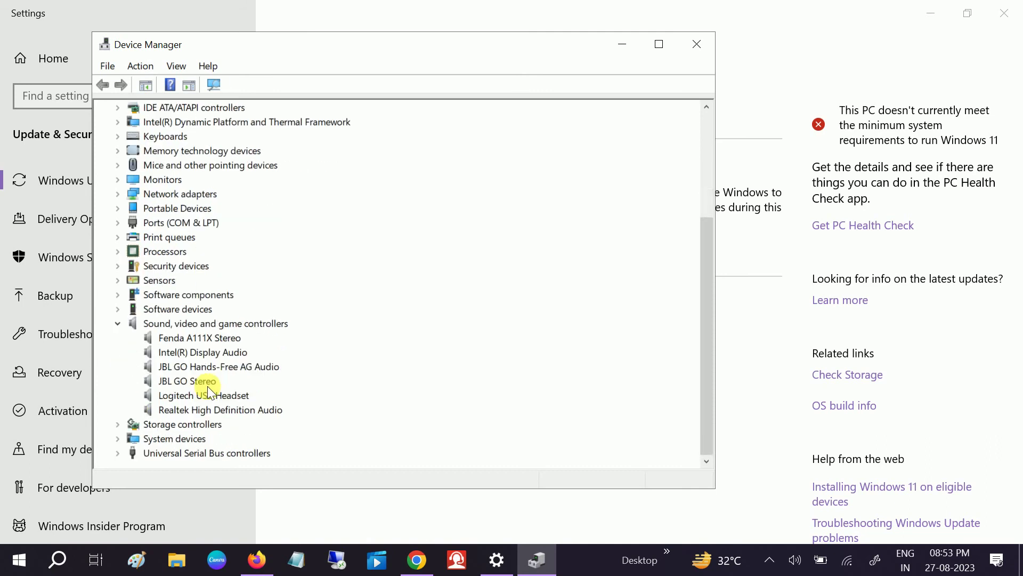
click(188, 415)
right_click(188, 417)
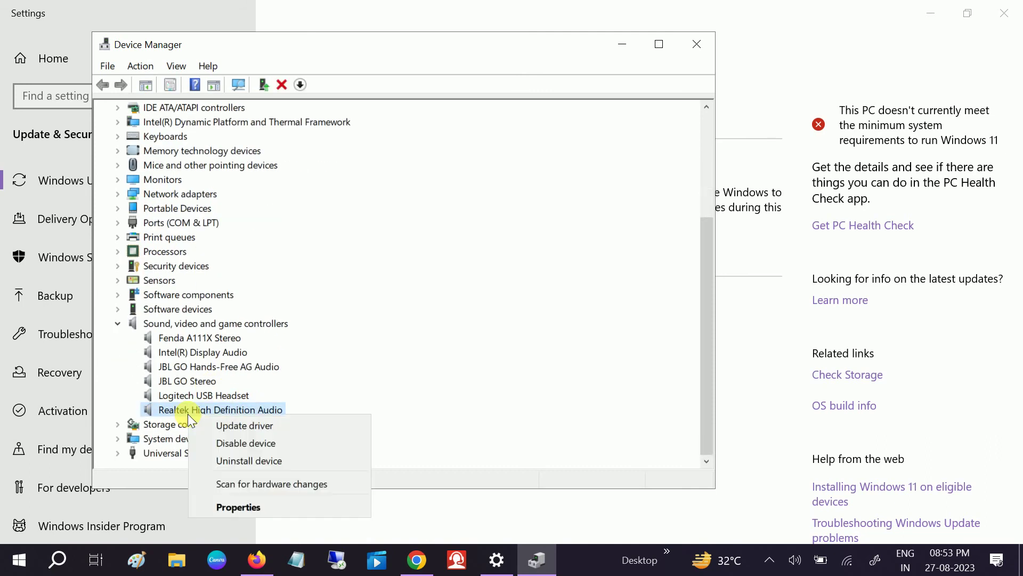
Step: Let Windows search automatically for a newer Realtek High Definition Audio driver, then close the results
click(238, 424)
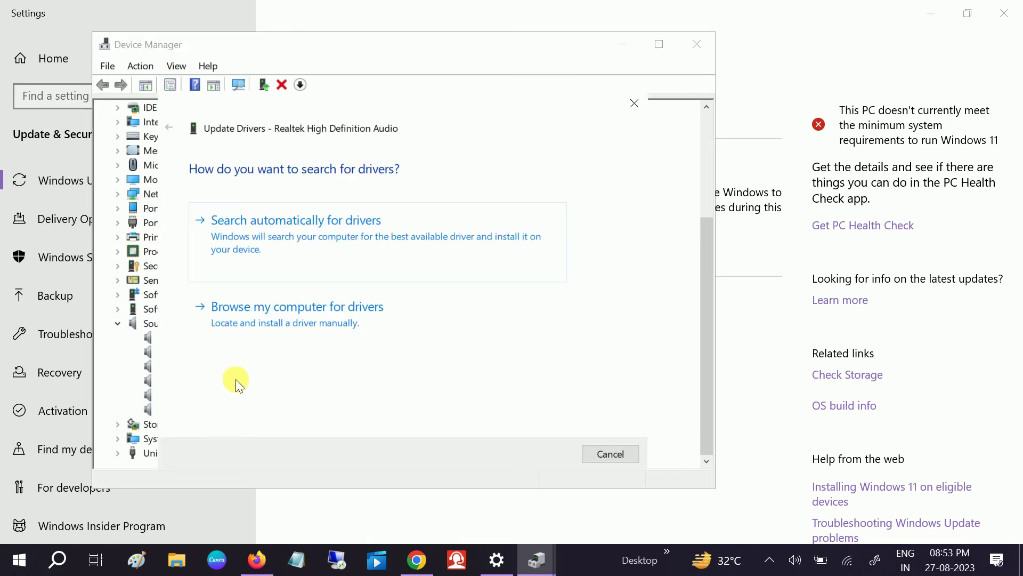
click(281, 237)
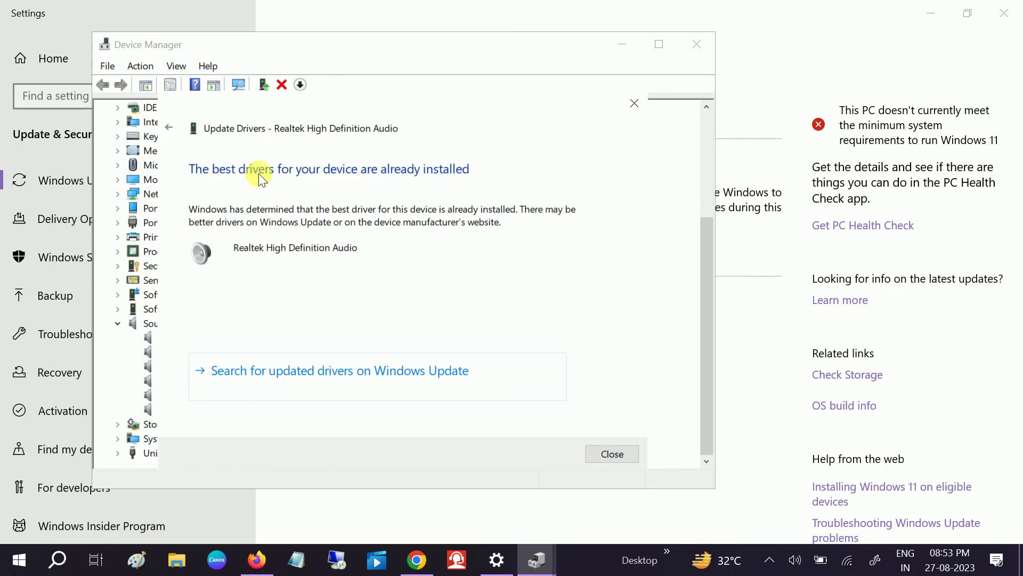
click(612, 454)
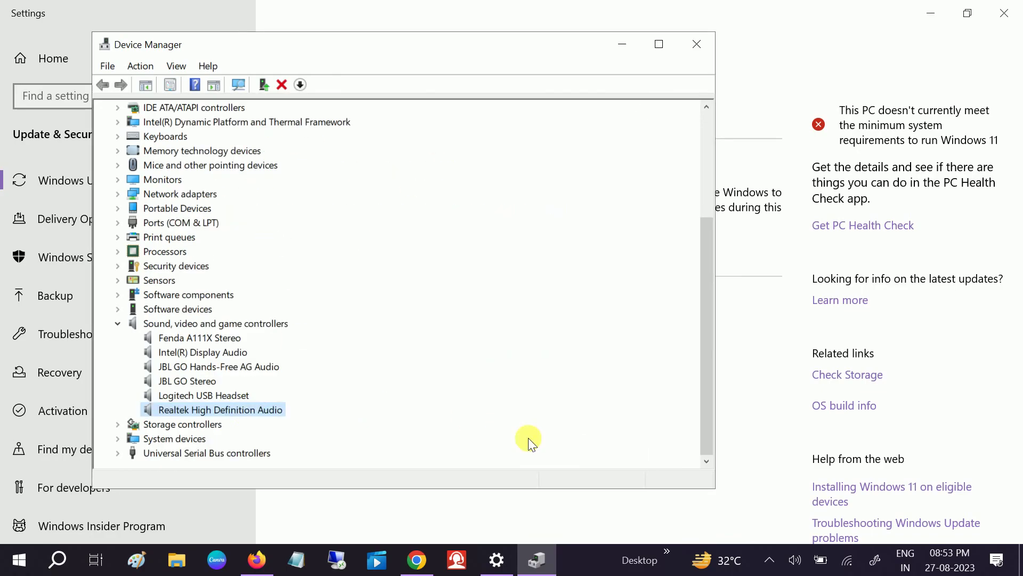
Step: Manually pick Realtek High Definition Audio from the compatible driver list and proceed with Next
right_click(241, 413)
click(288, 417)
click(305, 316)
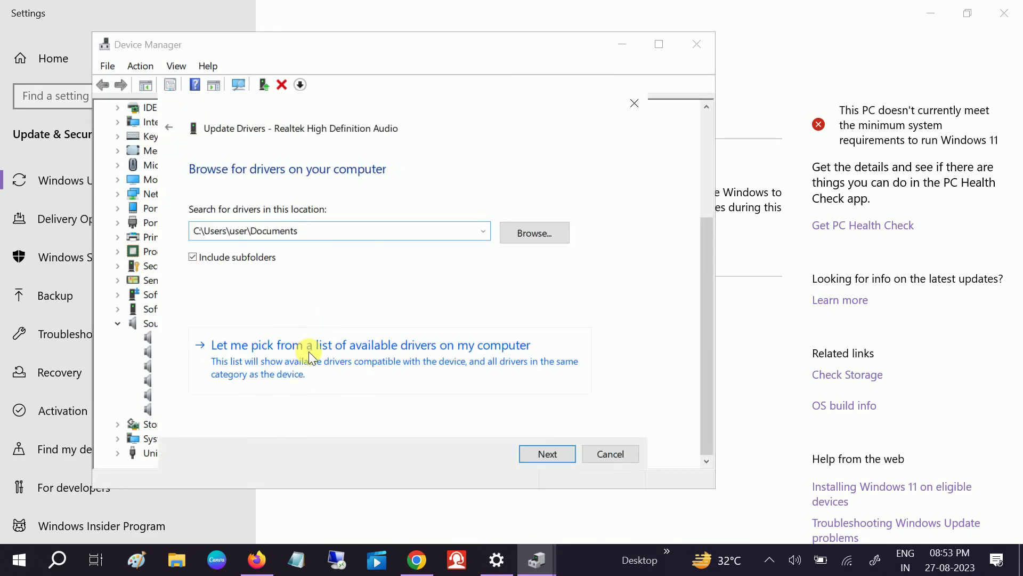
click(308, 351)
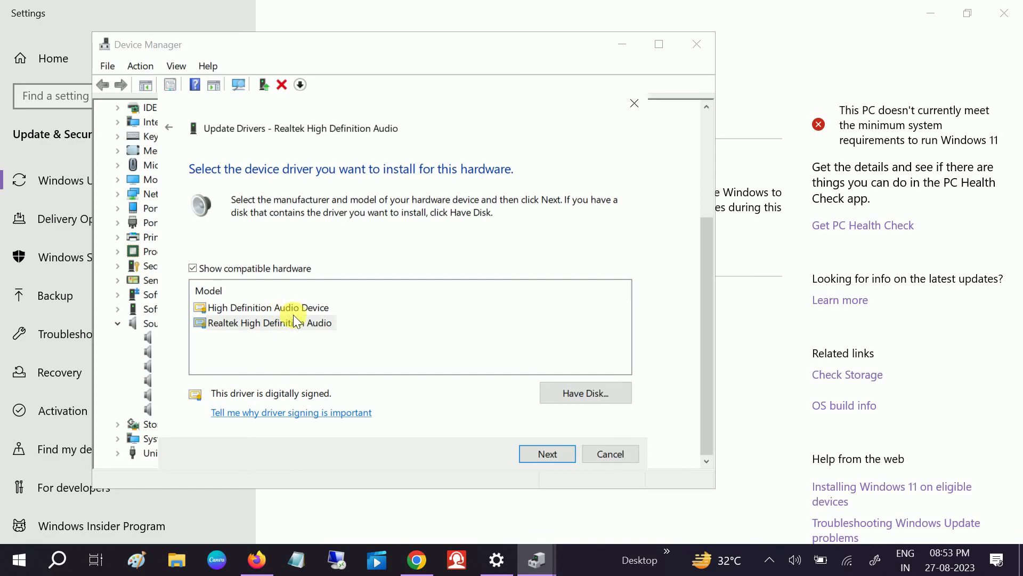
click(269, 327)
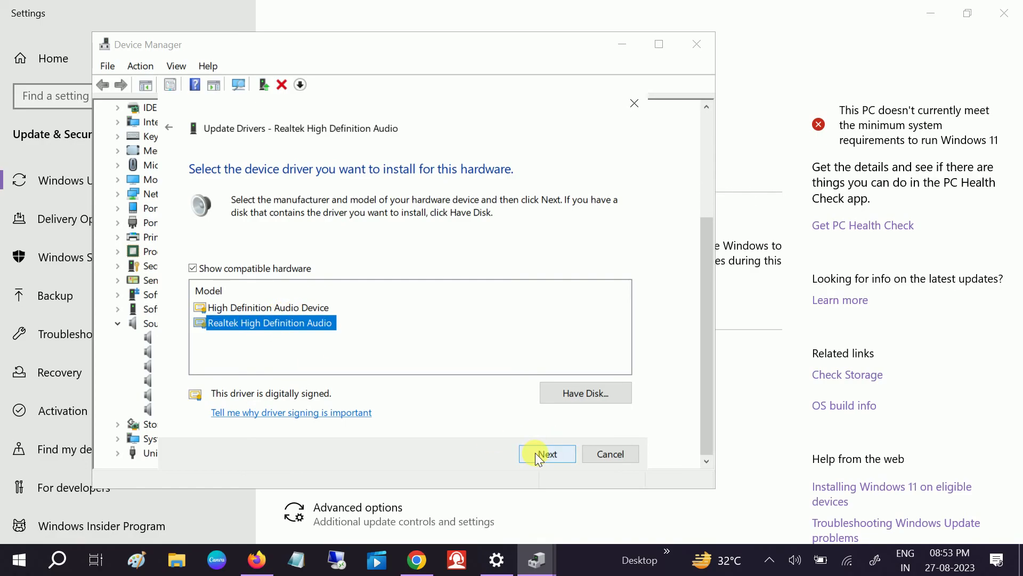
click(638, 455)
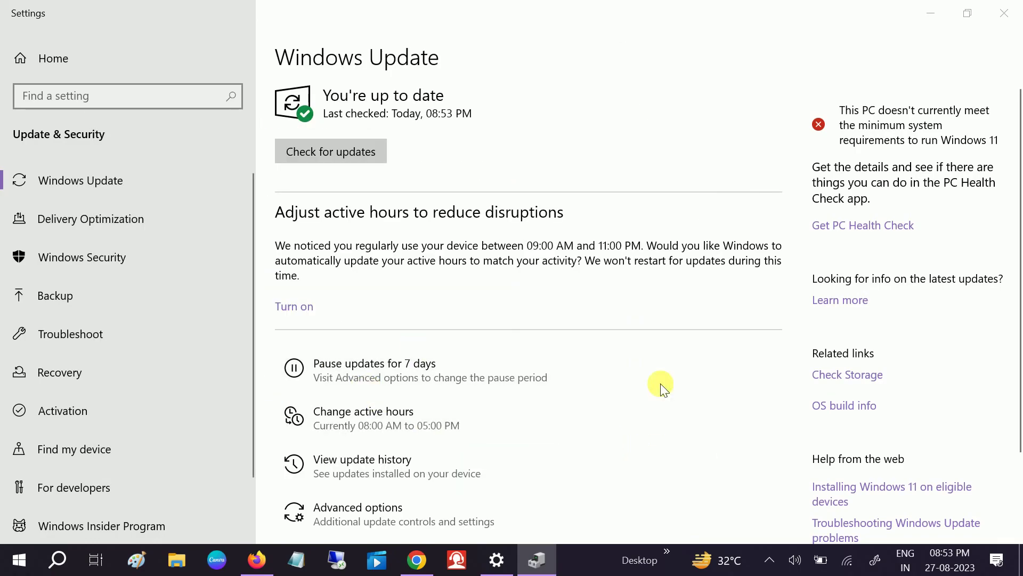
Step: Expand Audio inputs and outputs, select Speaker/Headphone (Realtek High Definition Audio), then close Device Manager
click(535, 548)
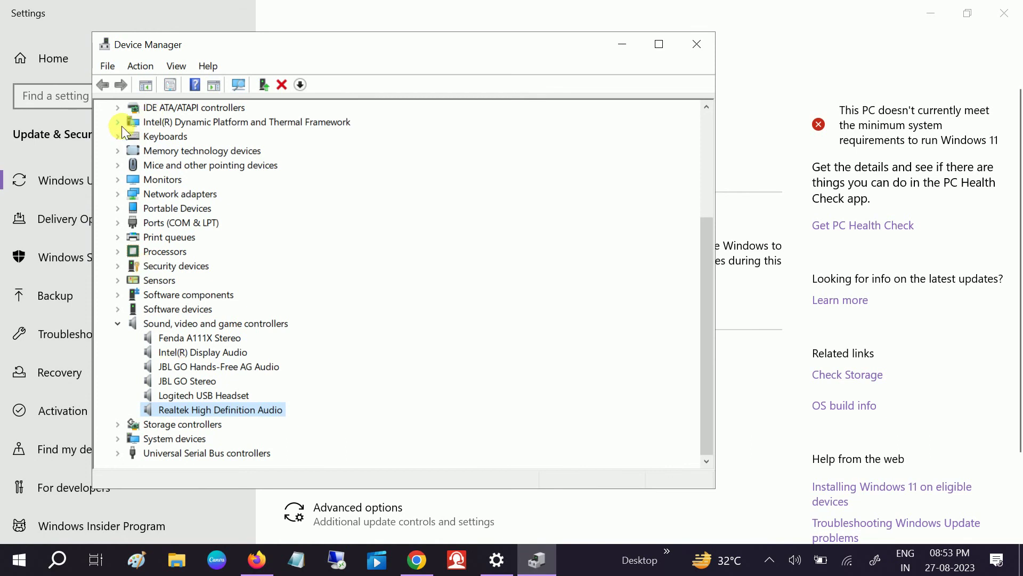
scroll(136, 175, up, 4)
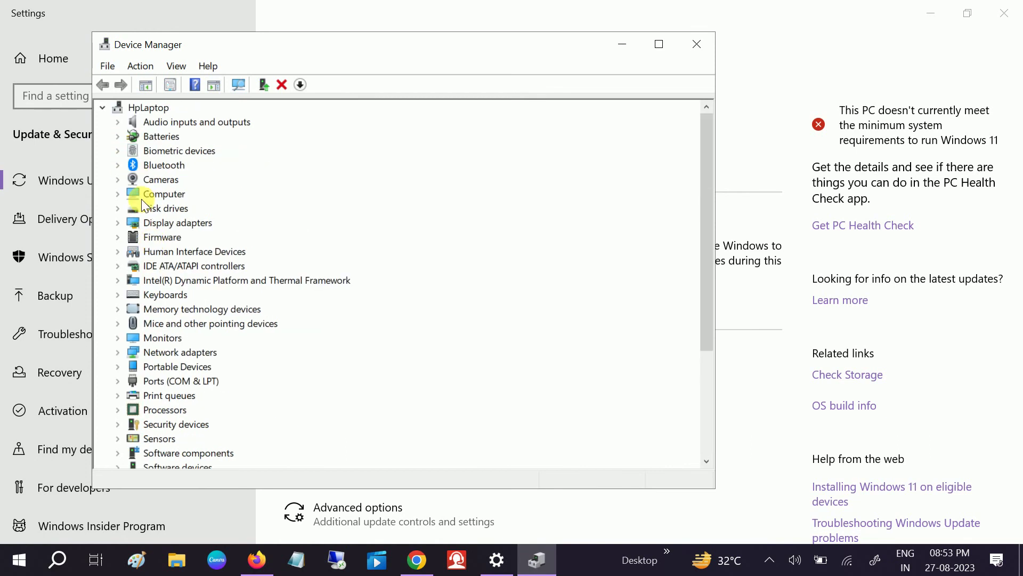
click(117, 125)
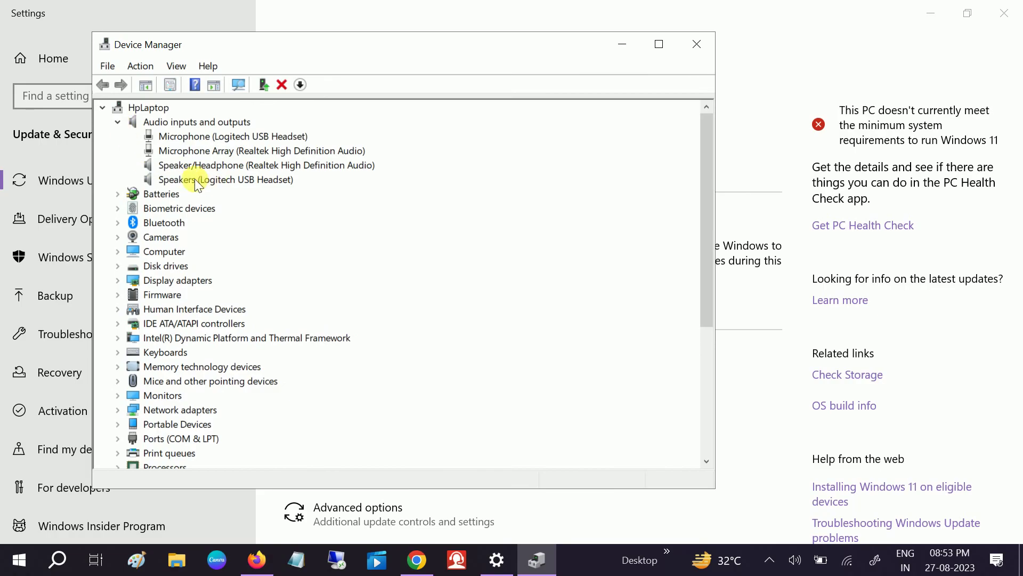
click(215, 167)
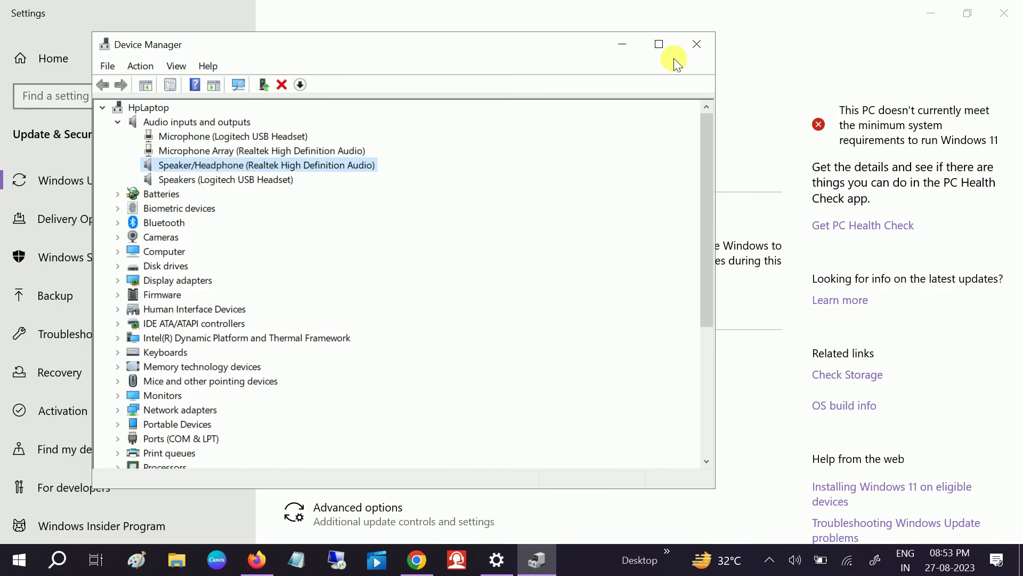
click(697, 45)
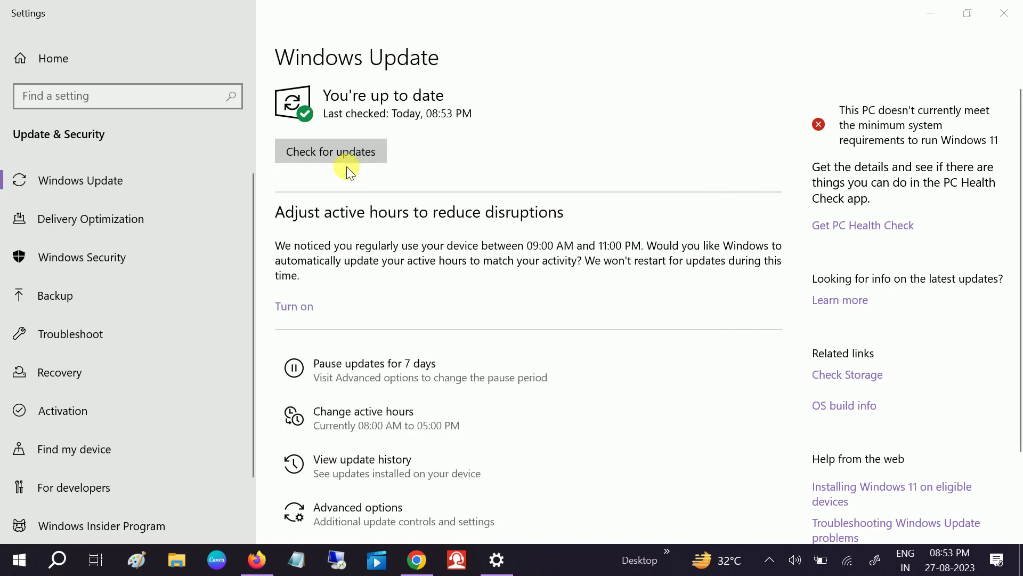
Step: Close Windows Update, search for 'micr', then open Settings from the Start menu
click(1004, 12)
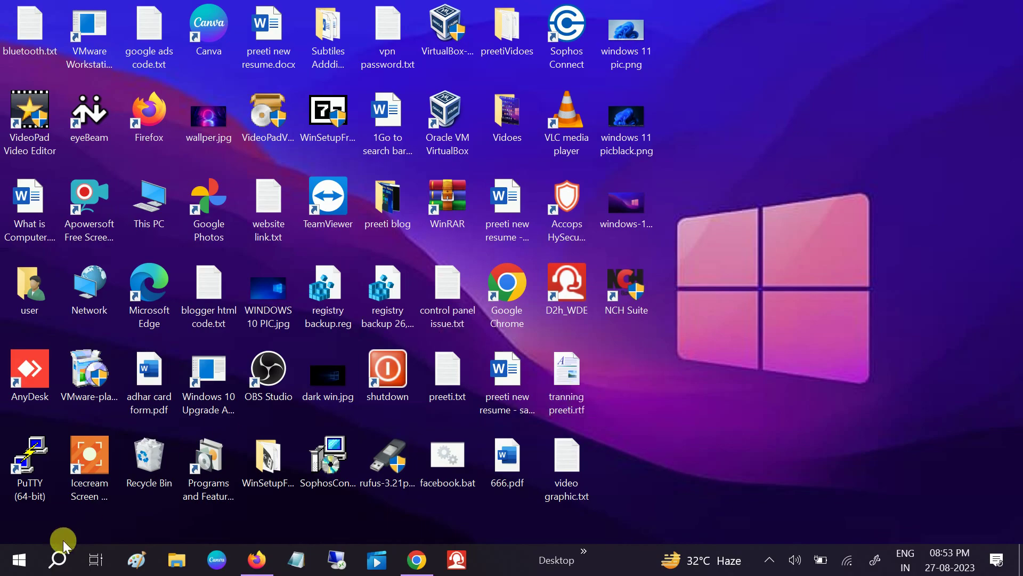
click(56, 560)
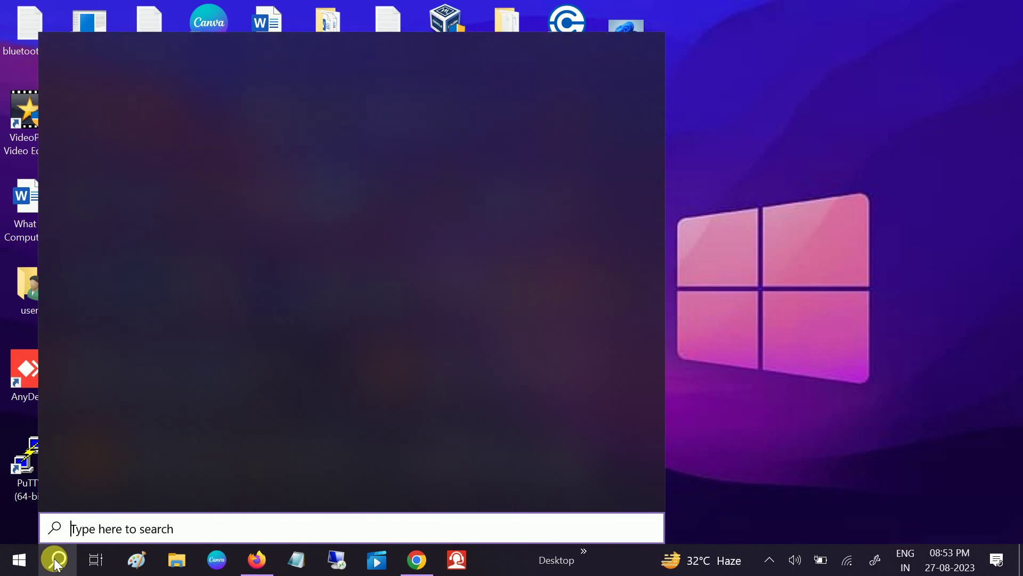
text(micr)
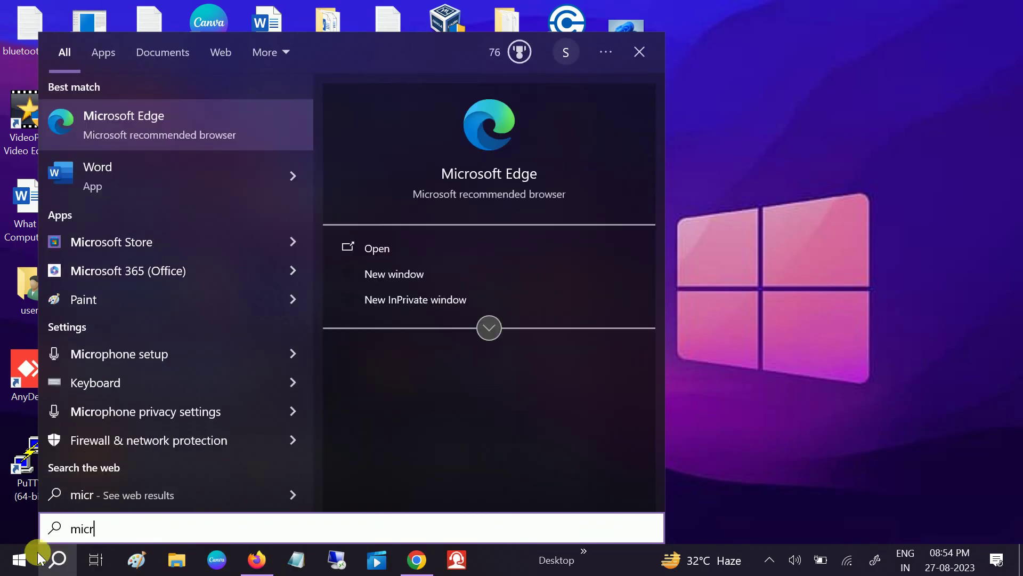
click(13, 568)
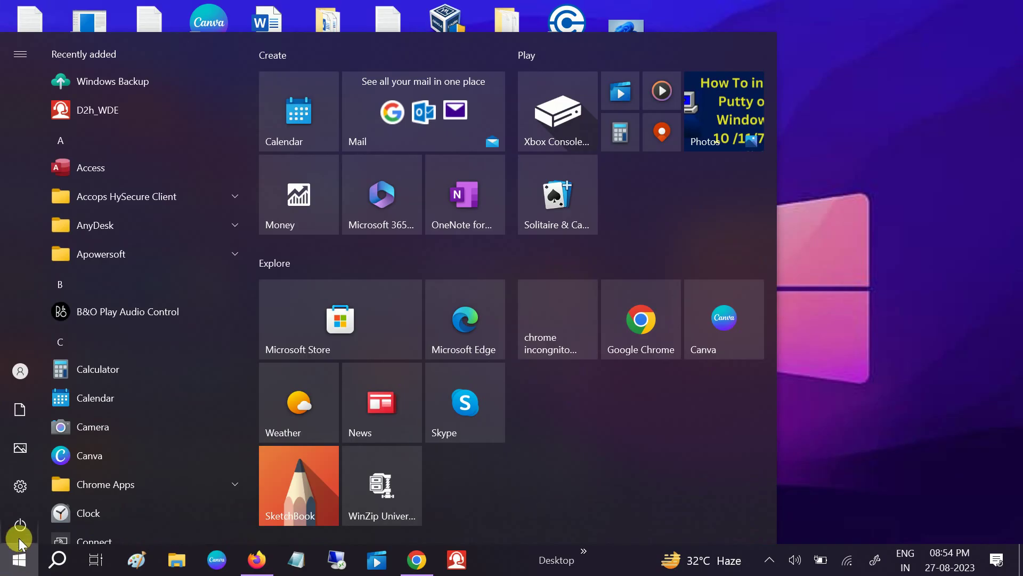
click(18, 493)
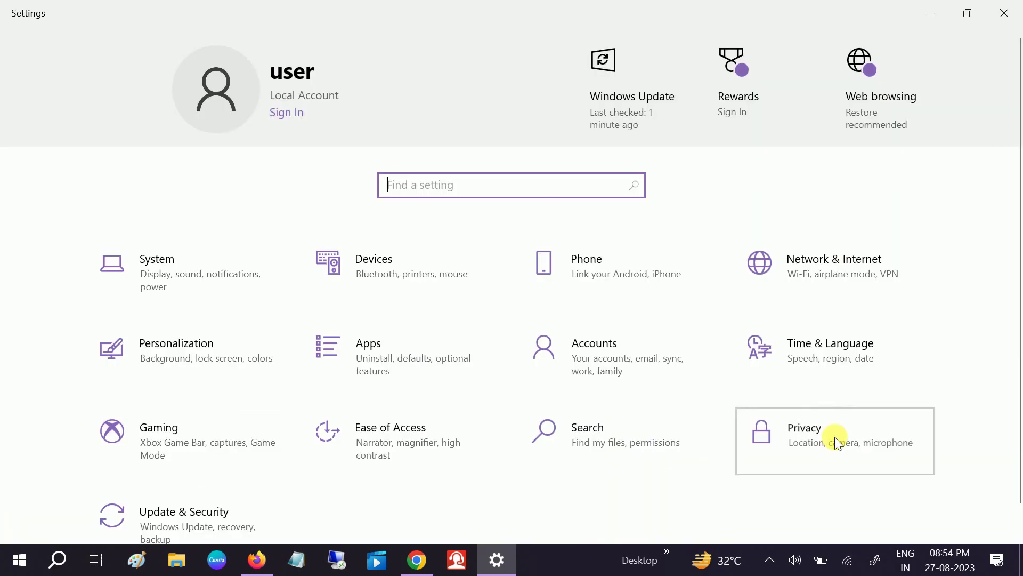
Step: Open Privacy > Microphone and confirm device-wide microphone access stays on
click(835, 442)
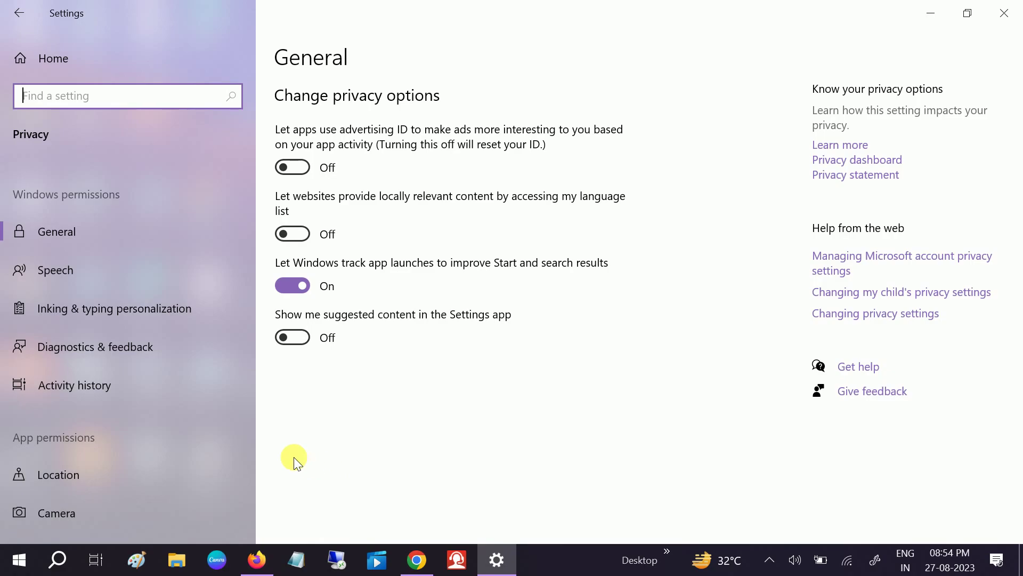
scroll(176, 420, down, 5)
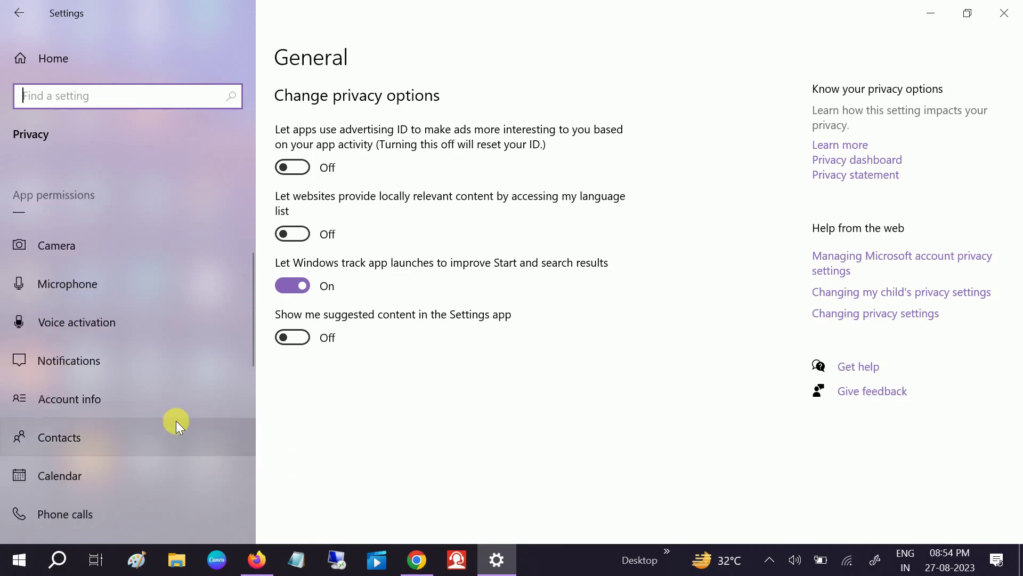
click(82, 284)
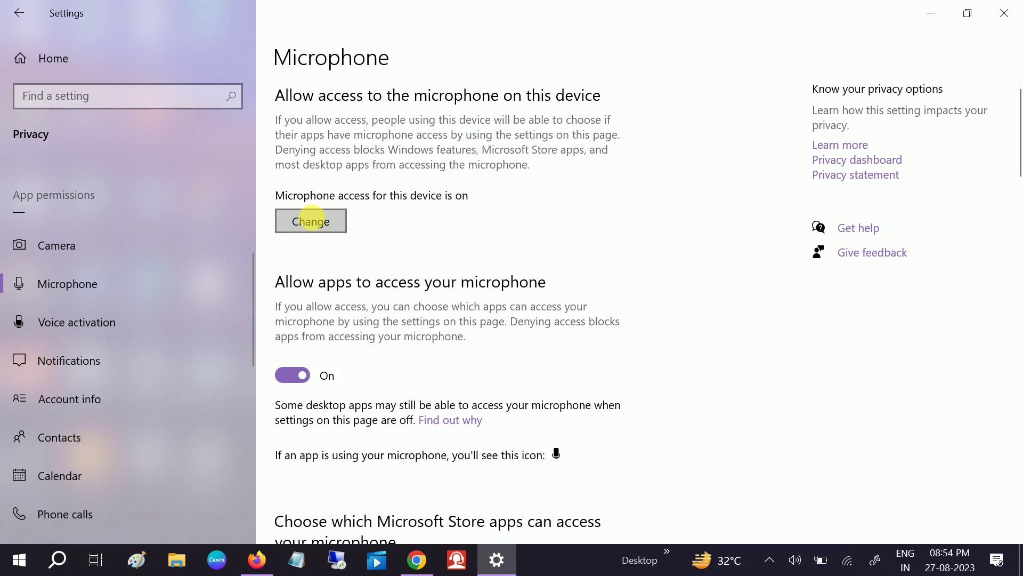
click(311, 220)
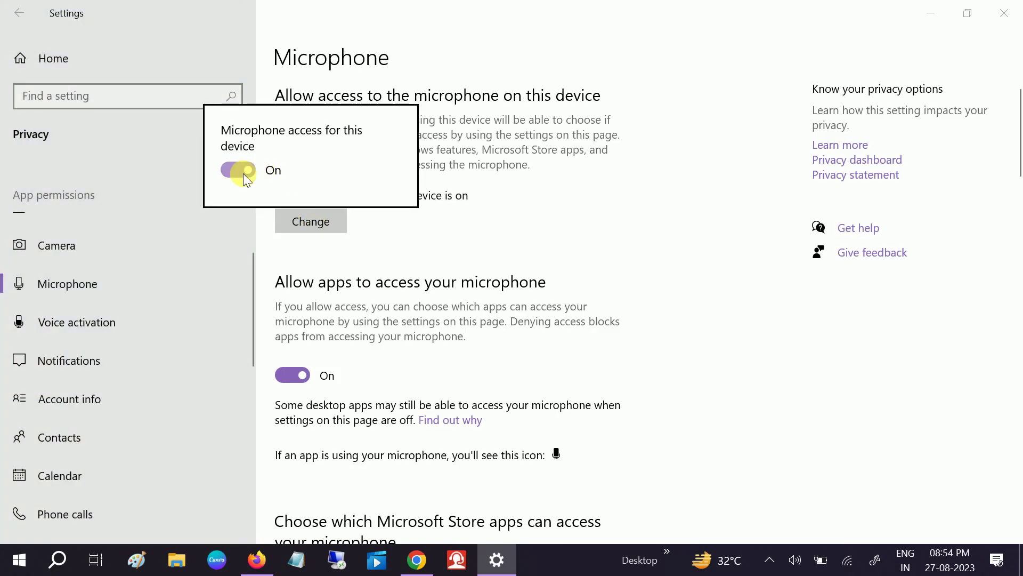
click(514, 232)
Step: Review app microphone permissions, toggling Mobile Plans on and back off, then close Settings
scroll(513, 232, down, 3)
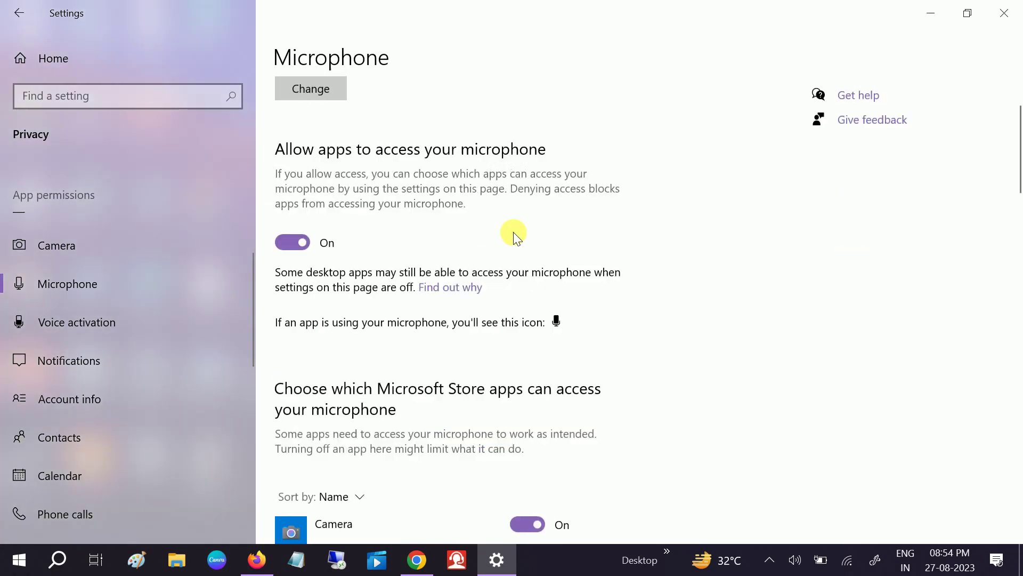
scroll(519, 240, down, 5)
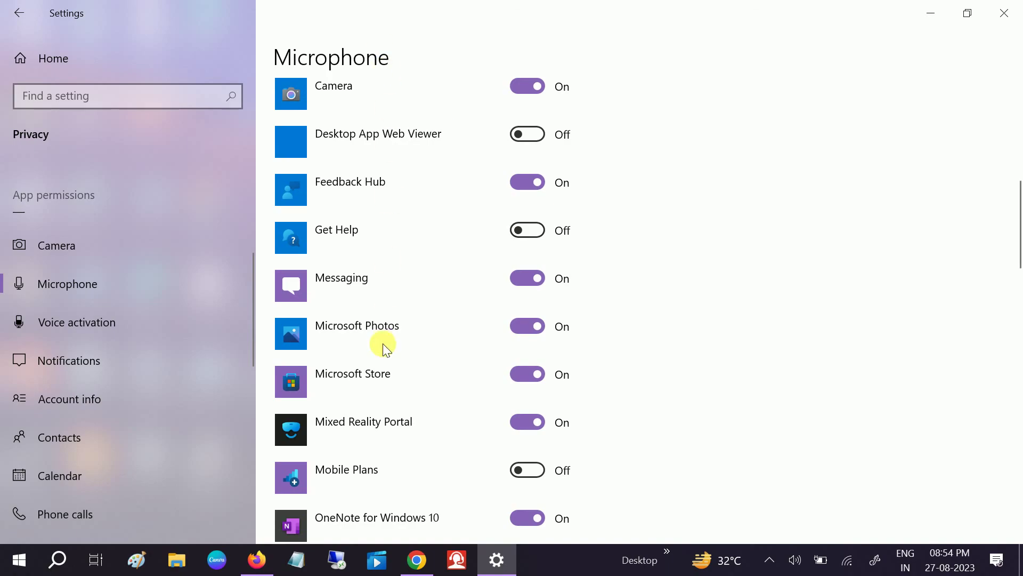
scroll(383, 337, down, 3)
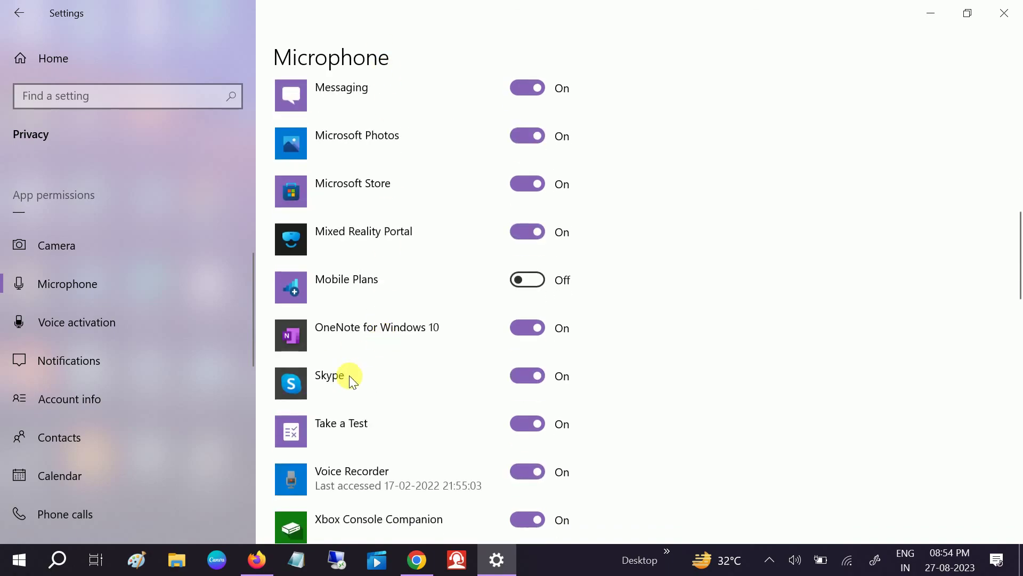
scroll(432, 382, down, 3)
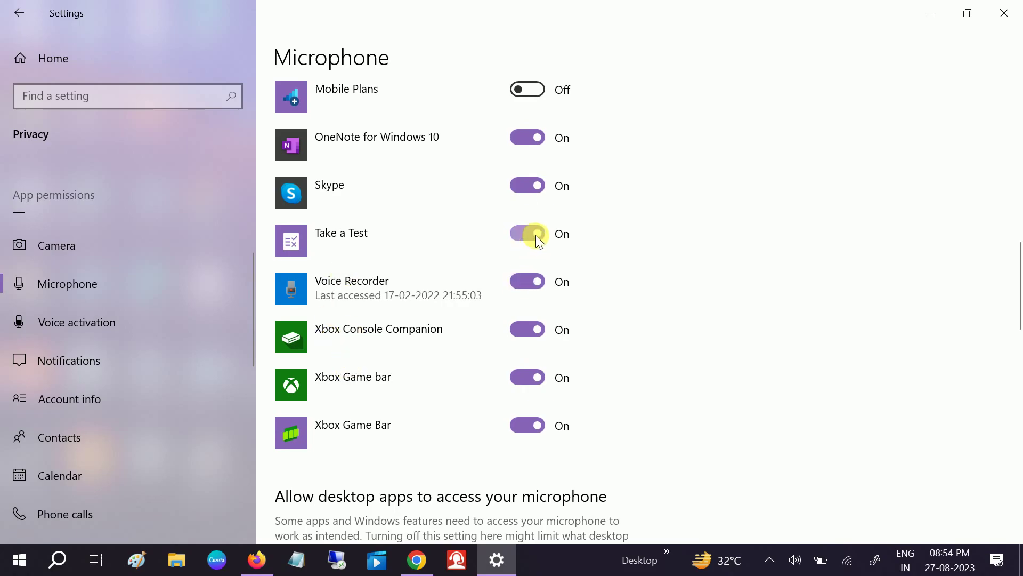
scroll(533, 202, up, 3)
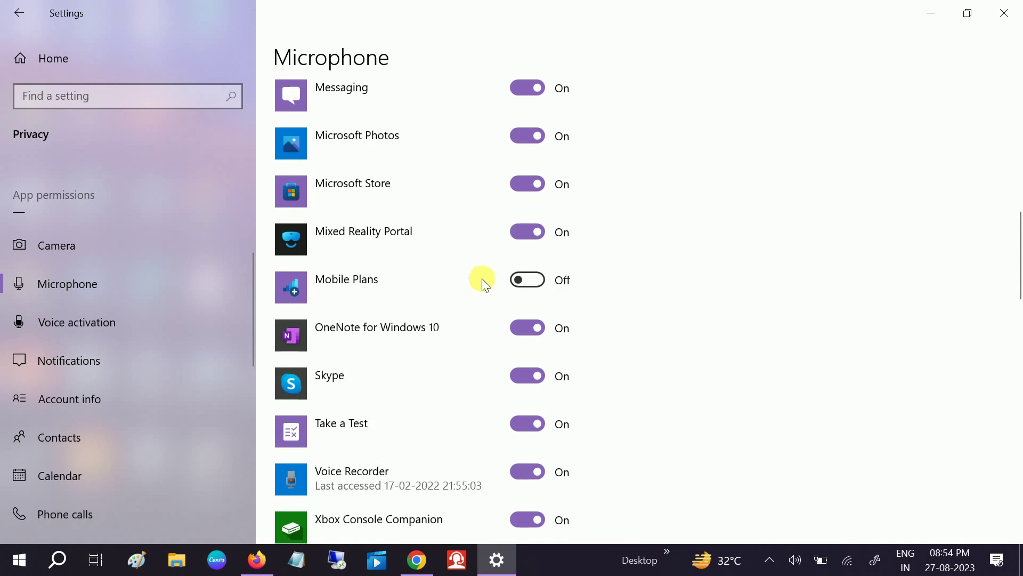
click(530, 281)
click(528, 281)
scroll(480, 224, up, 6)
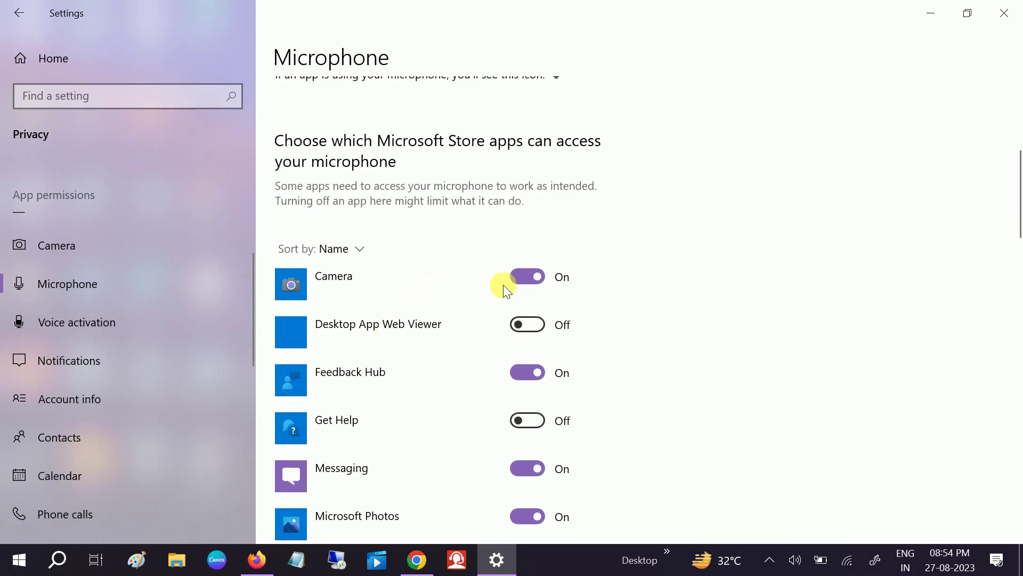
scroll(487, 367, down, 15)
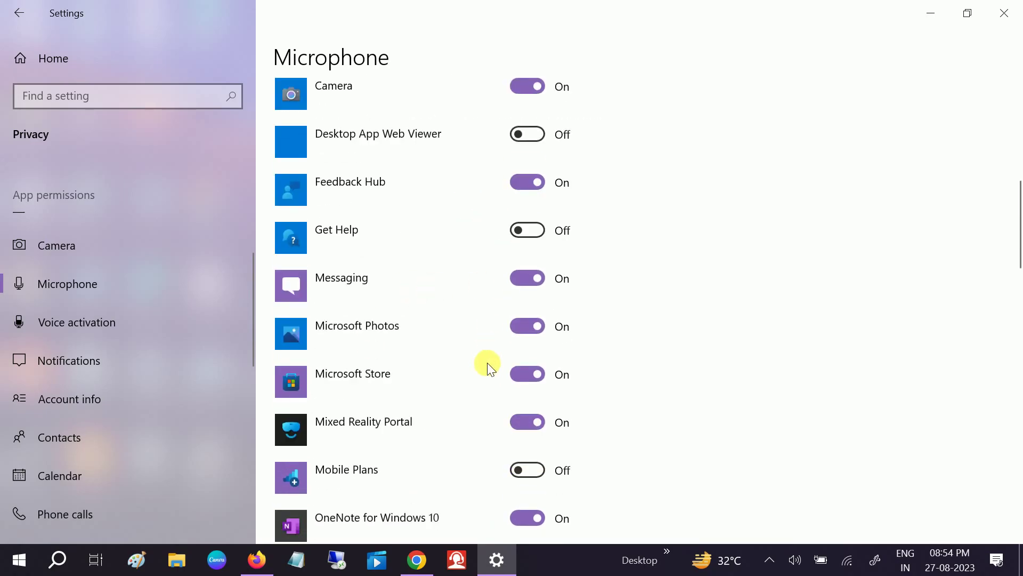
scroll(480, 330, down, 1)
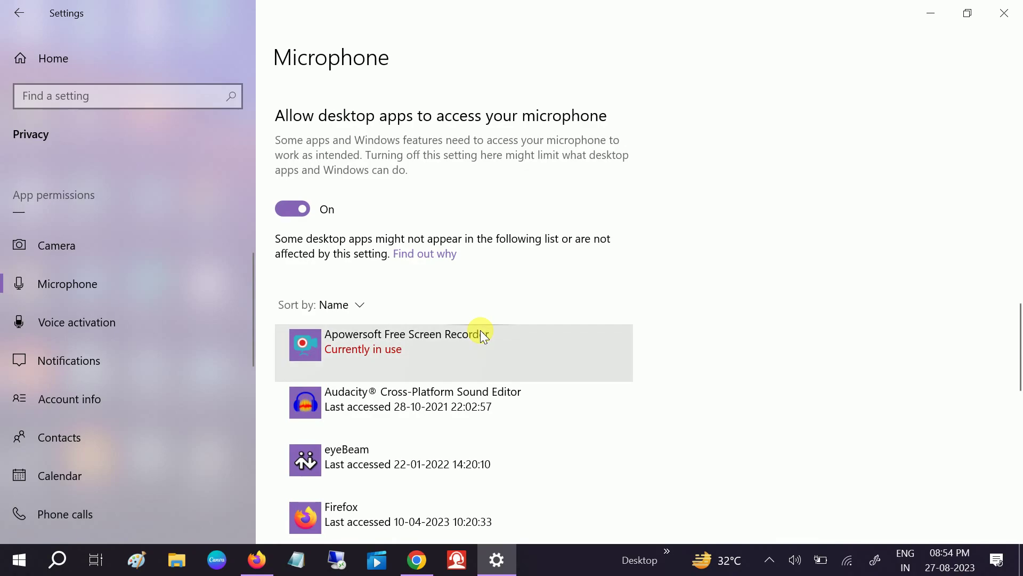
scroll(481, 330, up, 20)
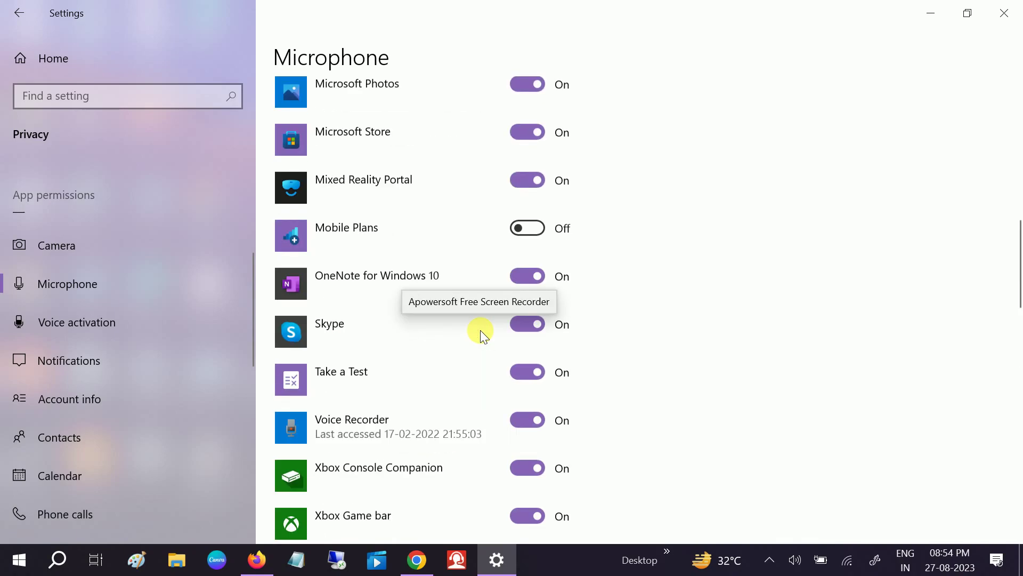
click(1004, 13)
right_click(795, 158)
click(724, 198)
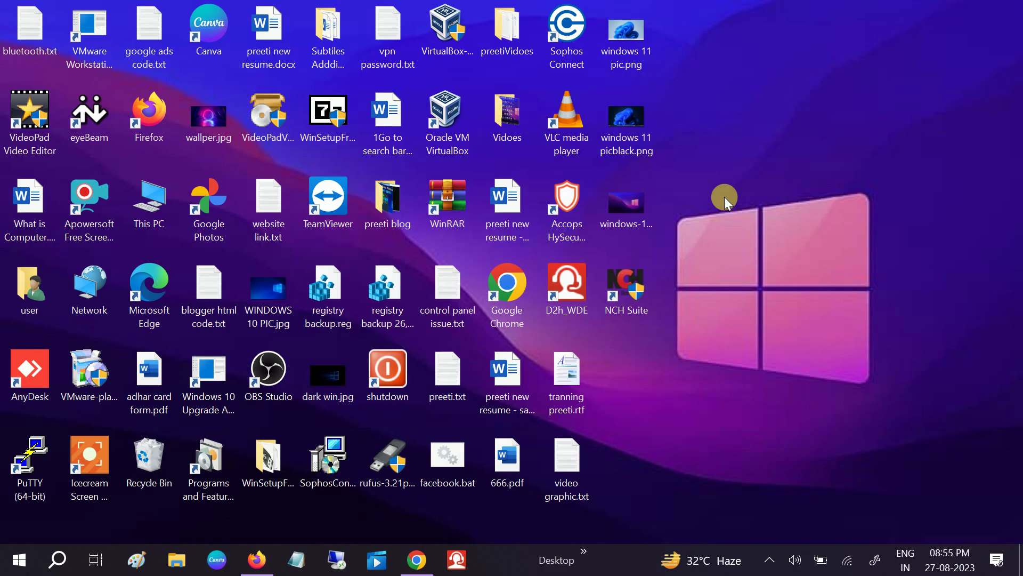
double_click(516, 293)
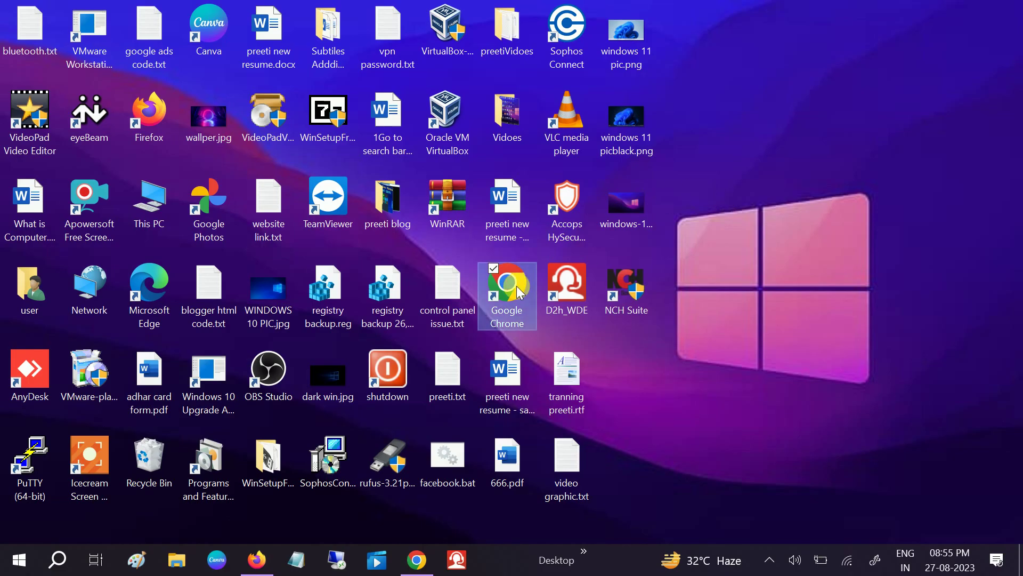
click(452, 118)
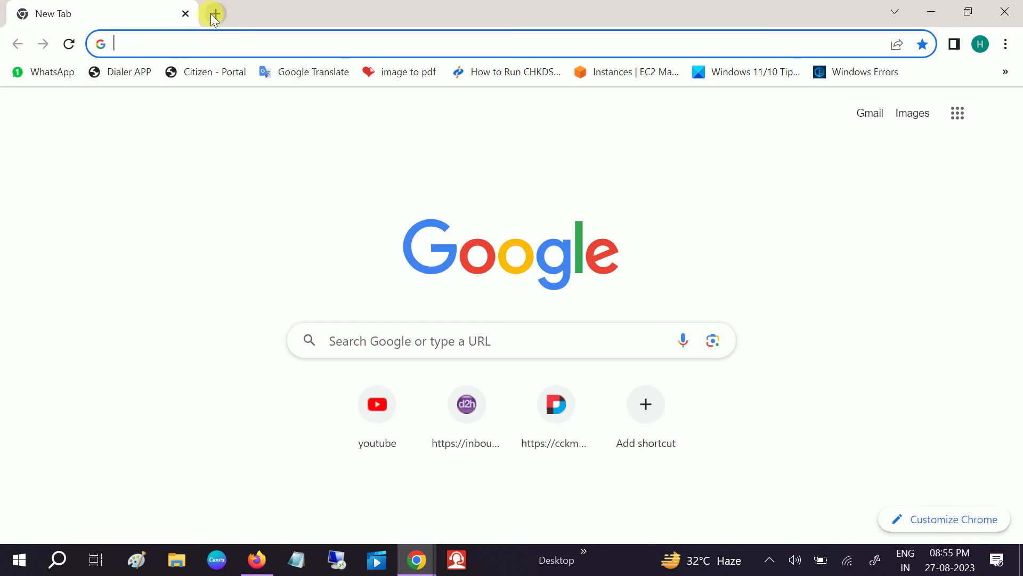
click(190, 44)
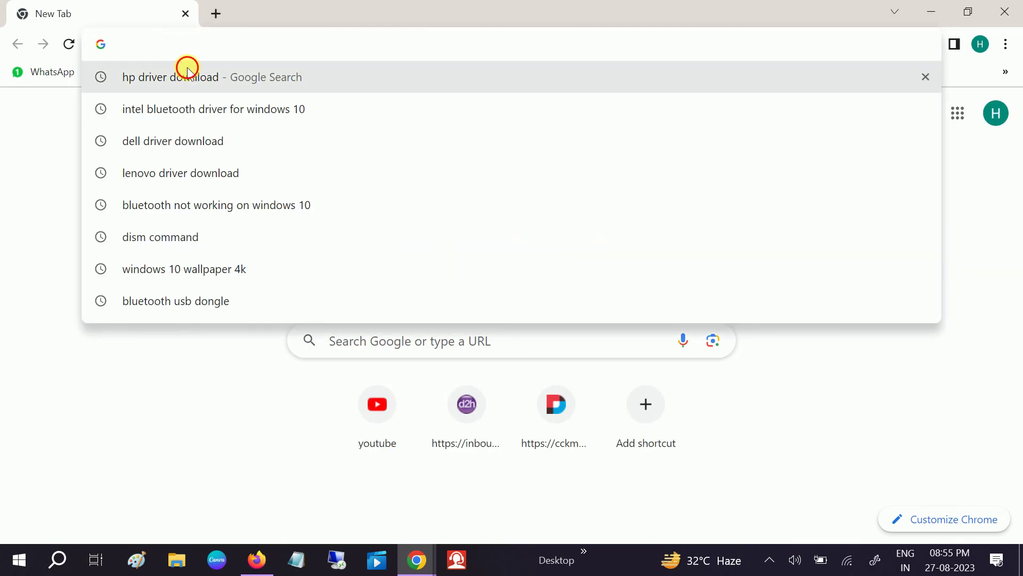
click(187, 76)
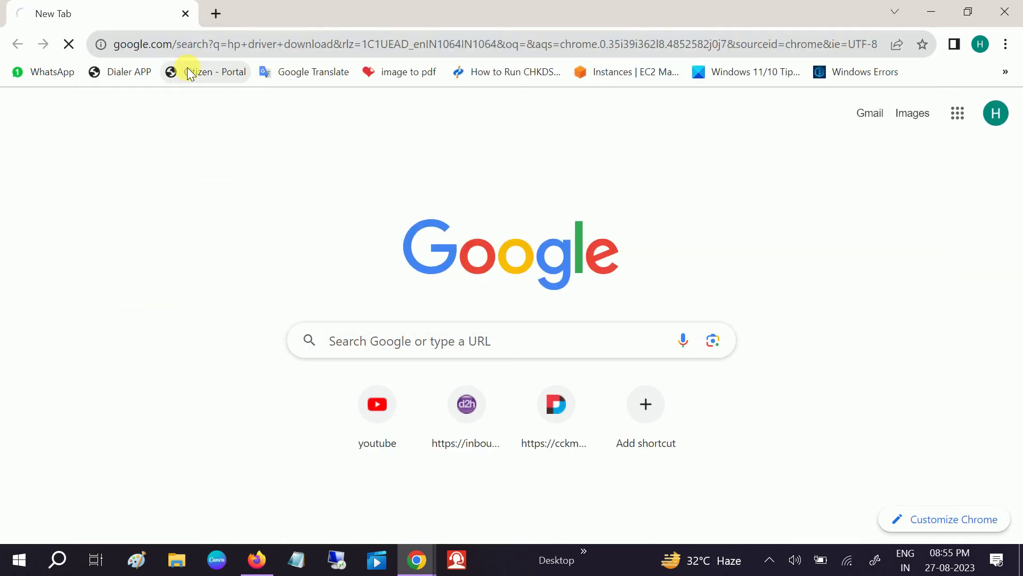
click(101, 43)
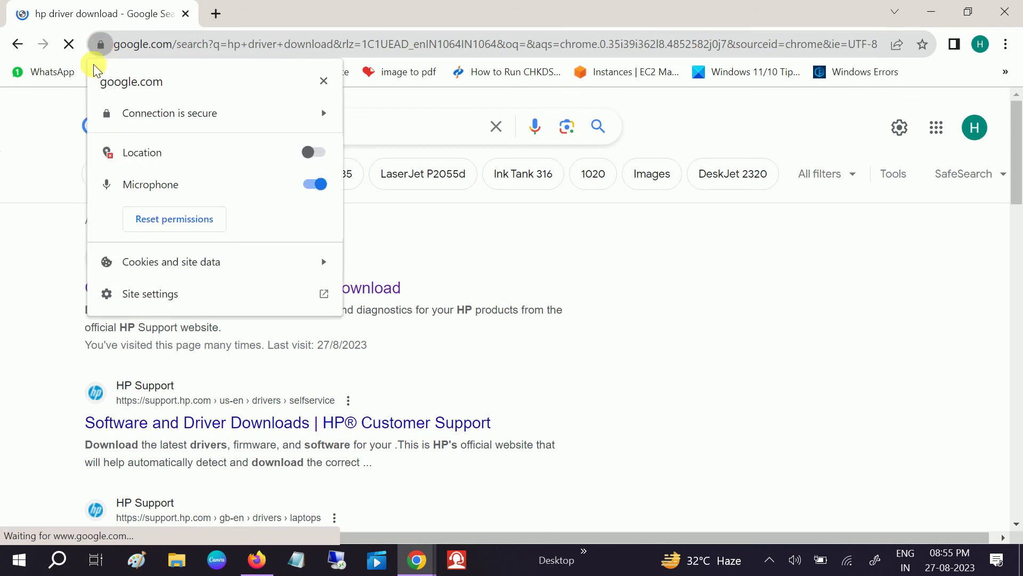